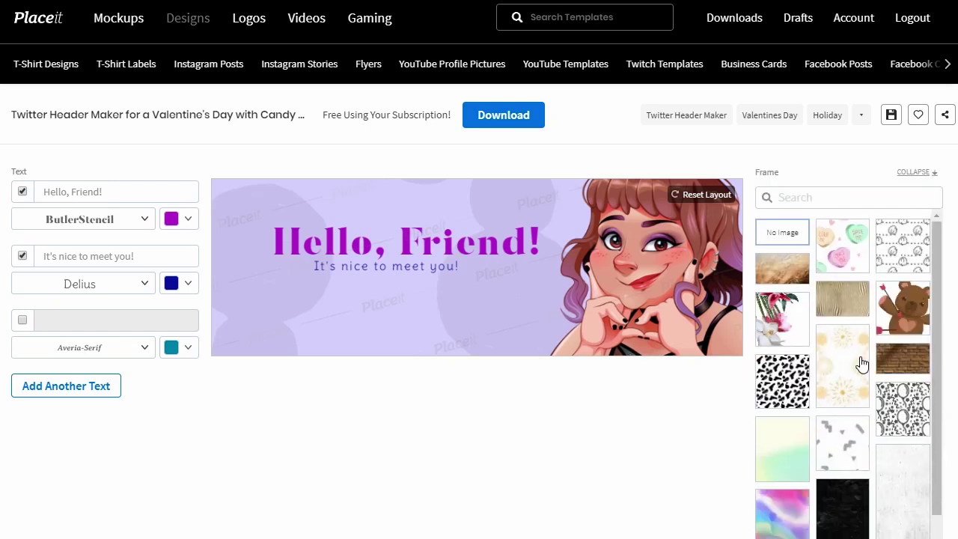
Step: Try the sunburst, green gradient, holographic and tropical-leaf frames on the lavender header
left_click(850, 350)
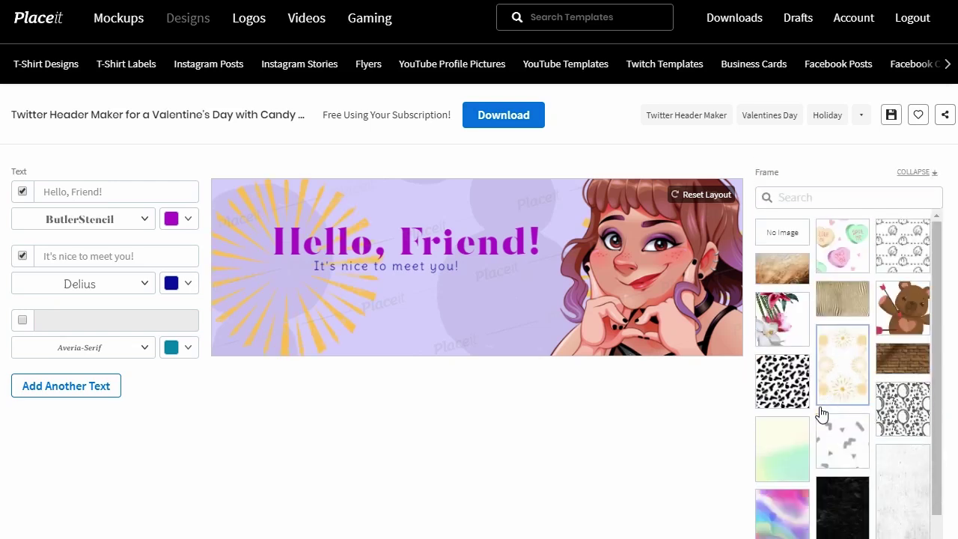
left_click(796, 453)
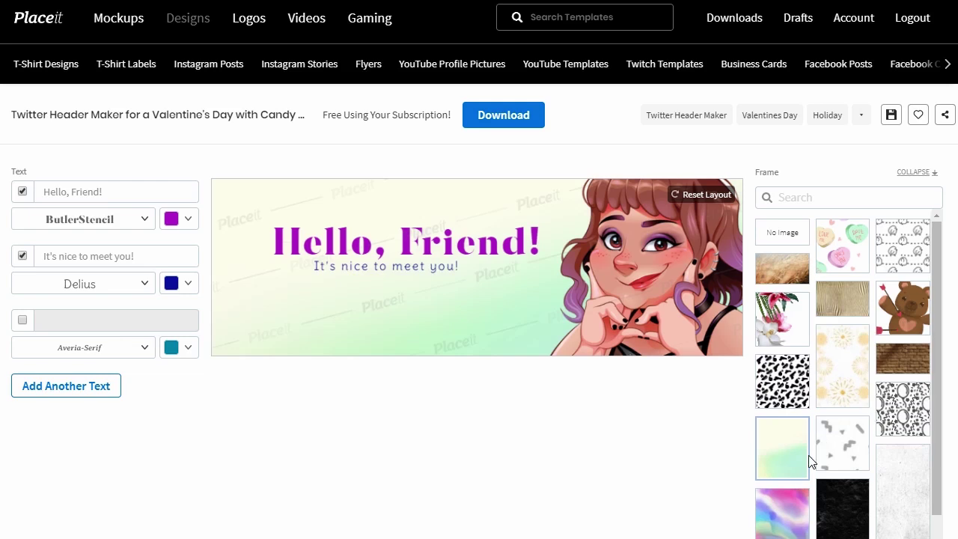
left_click(786, 515)
left_click_drag(932, 345, 932, 441)
left_click(904, 346)
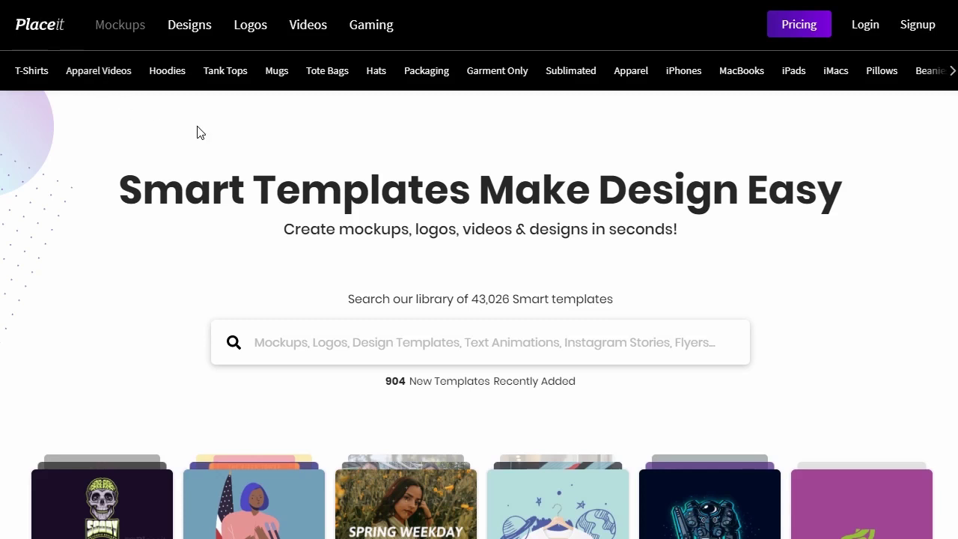
Step: Open the Valentine's Day candy-heart template from the Twitter Headers listing
mouse_move(173, 30)
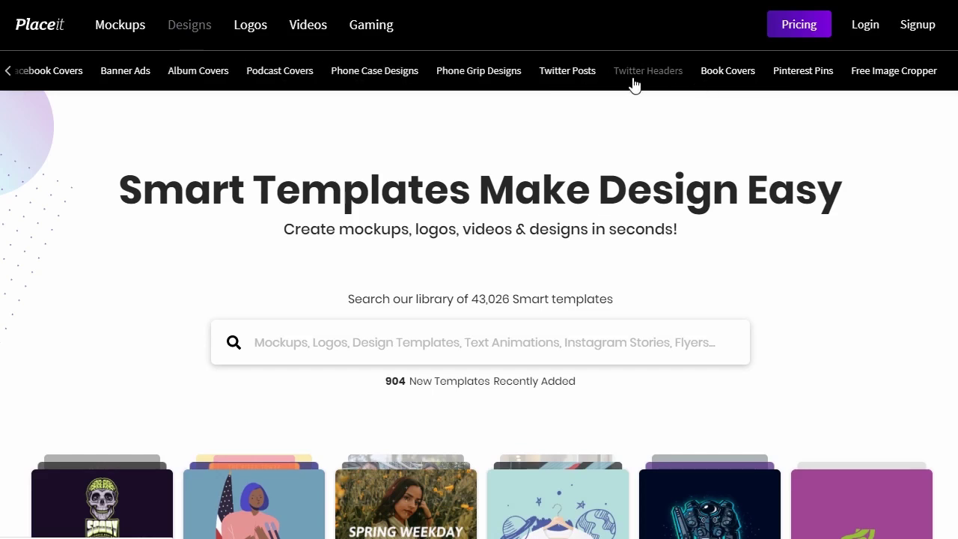
left_click(659, 86)
scroll(479, 314, "down", 4)
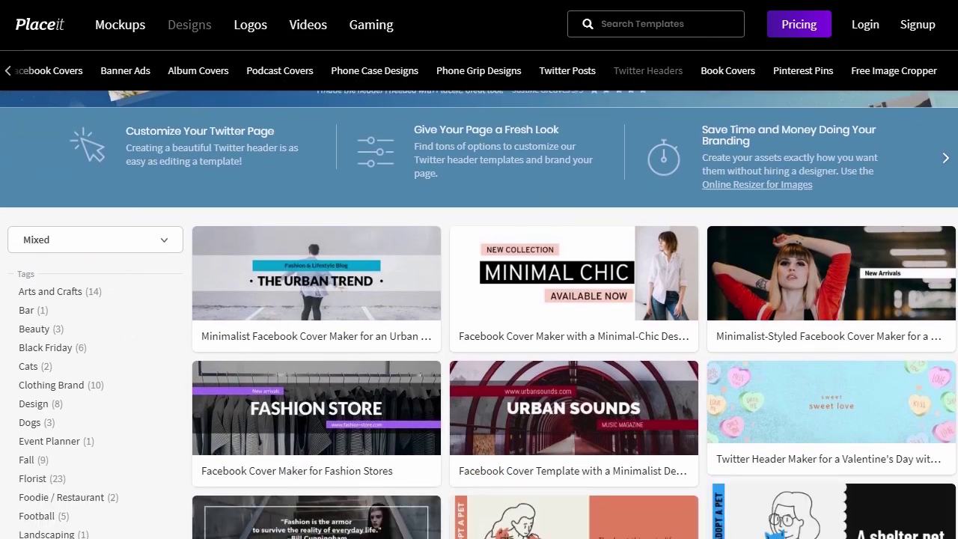
scroll(574, 314, "down", 3)
scroll(575, 315, "up", 2)
scroll(574, 315, "up", 4)
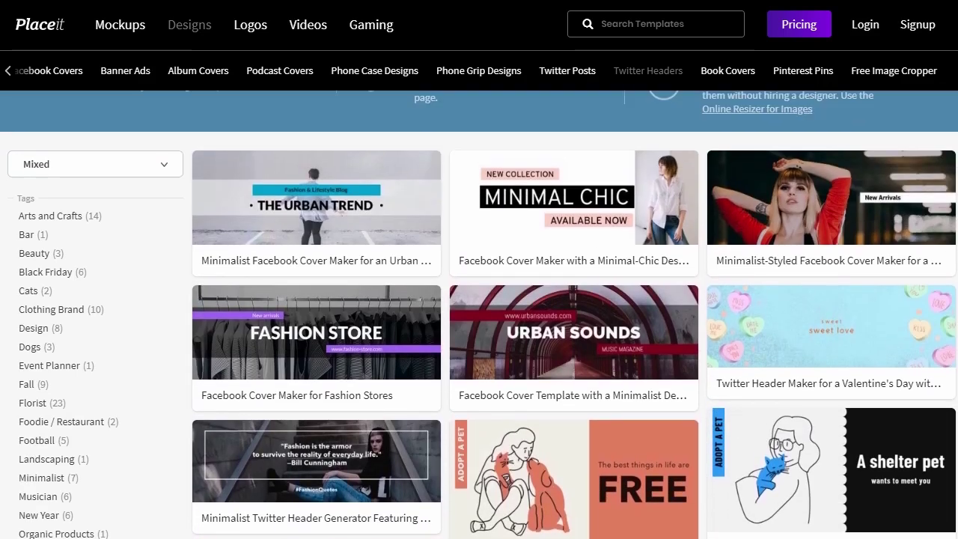
scroll(574, 315, "up", 1)
scroll(574, 314, "down", 1)
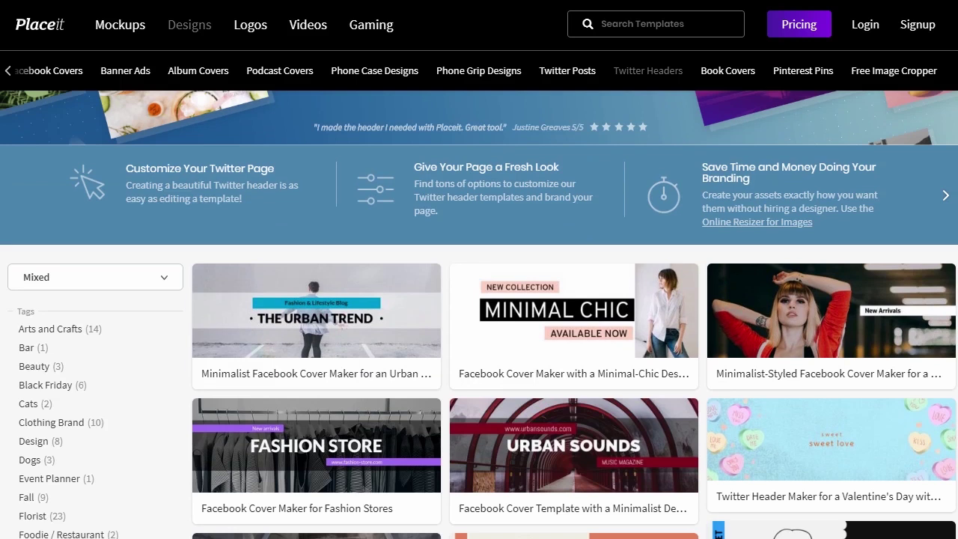
left_click(913, 448)
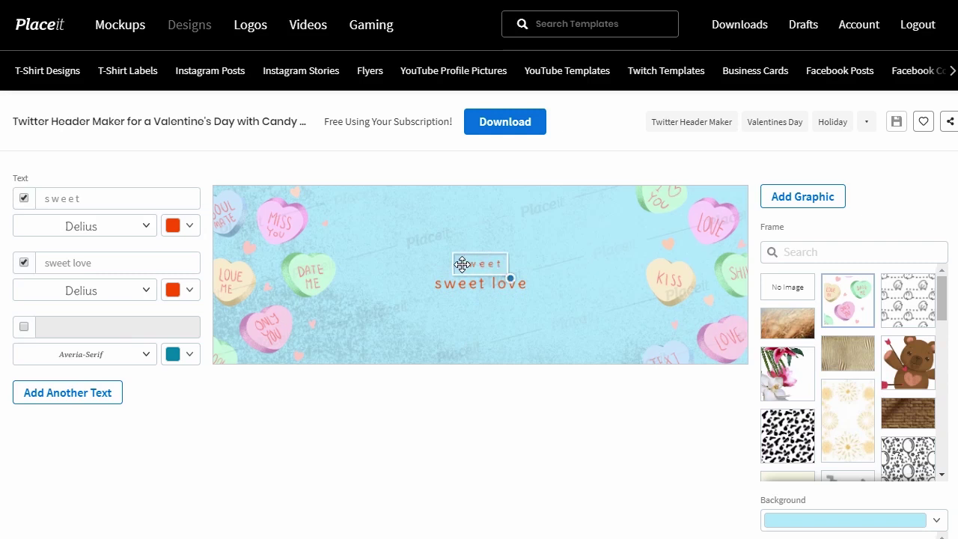
Step: Enlarge the 'sweet' text box and centre it above 'sweet love'
left_click_drag(510, 277, 586, 293)
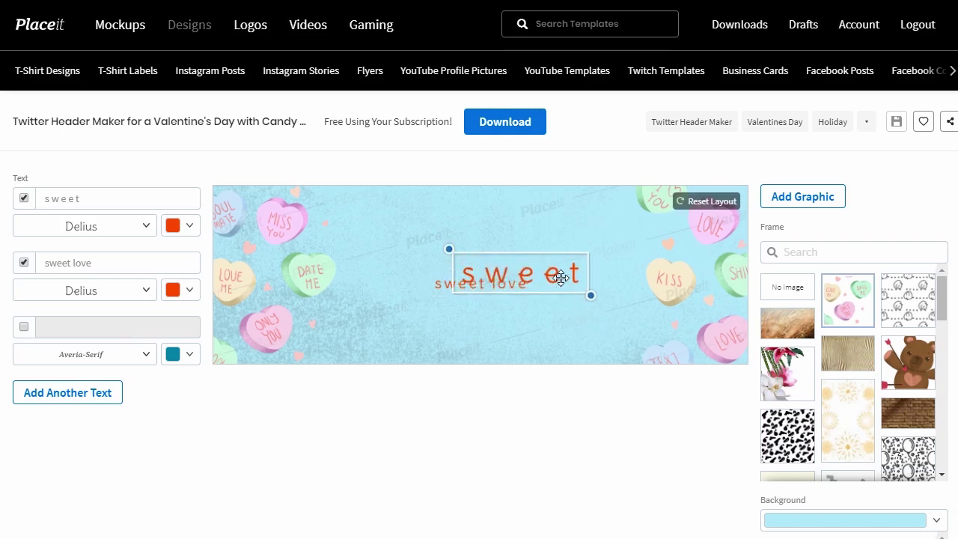
left_click_drag(522, 269, 504, 303)
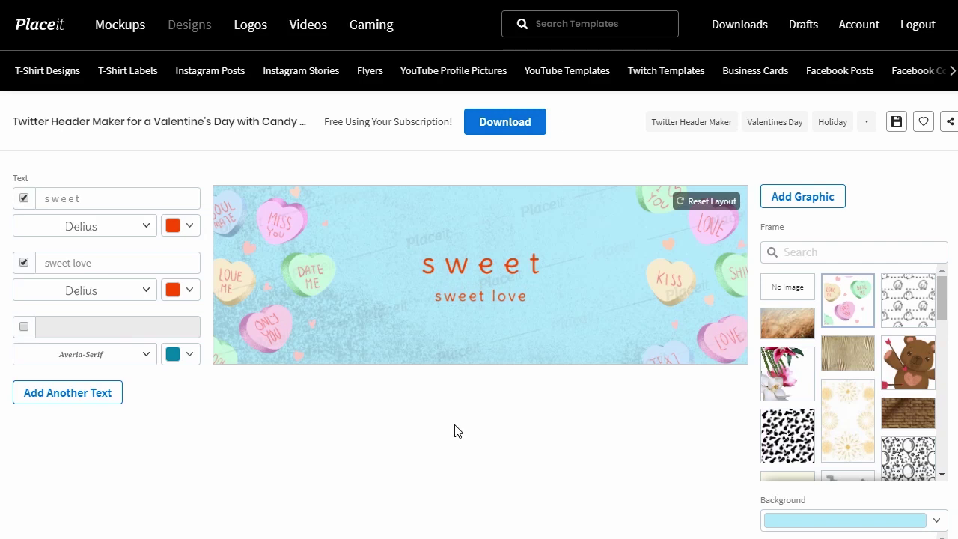
Step: Replace the heading text with 'Hello, Friend!' in the JosefinSlab font
left_click(107, 195)
key("ctrl+a")
type("Hello, Friend!")
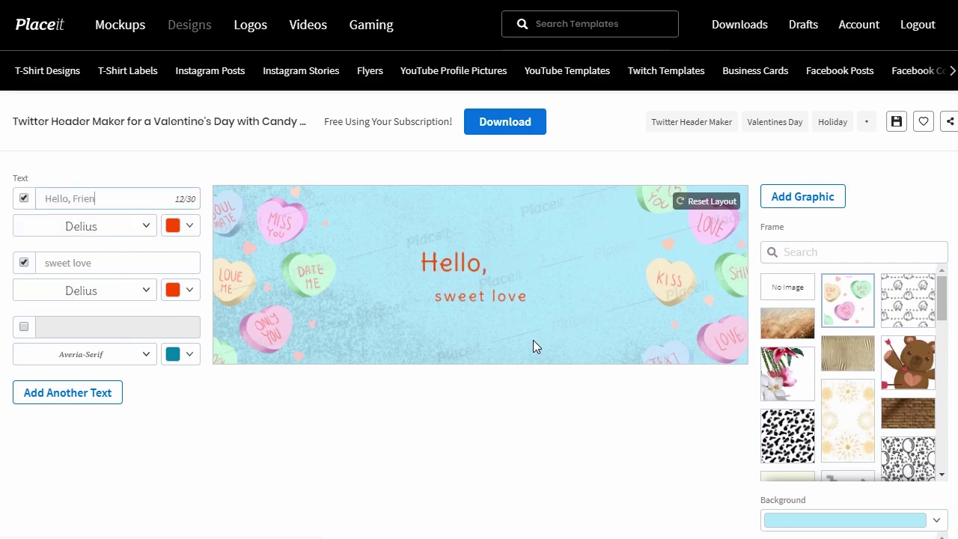
left_click(123, 227)
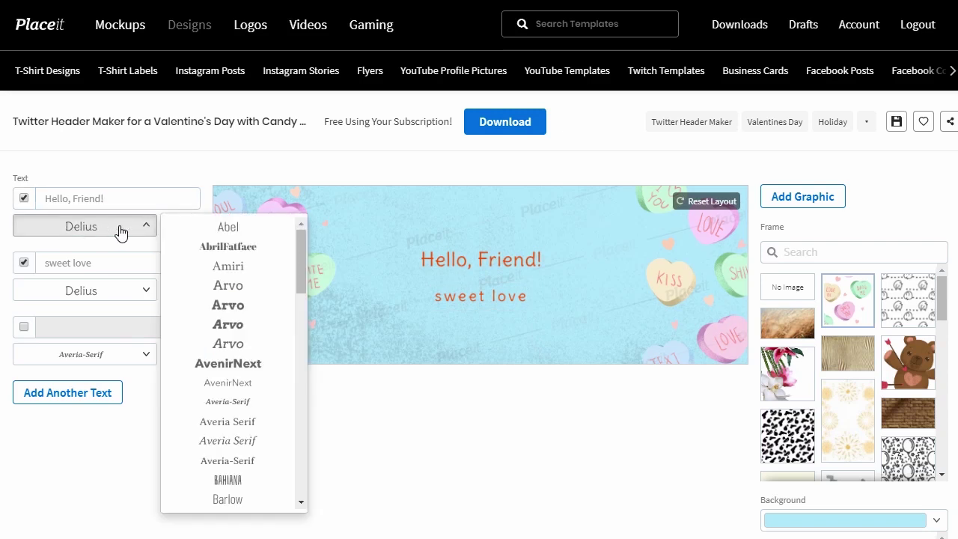
scroll(216, 351, "down", 9)
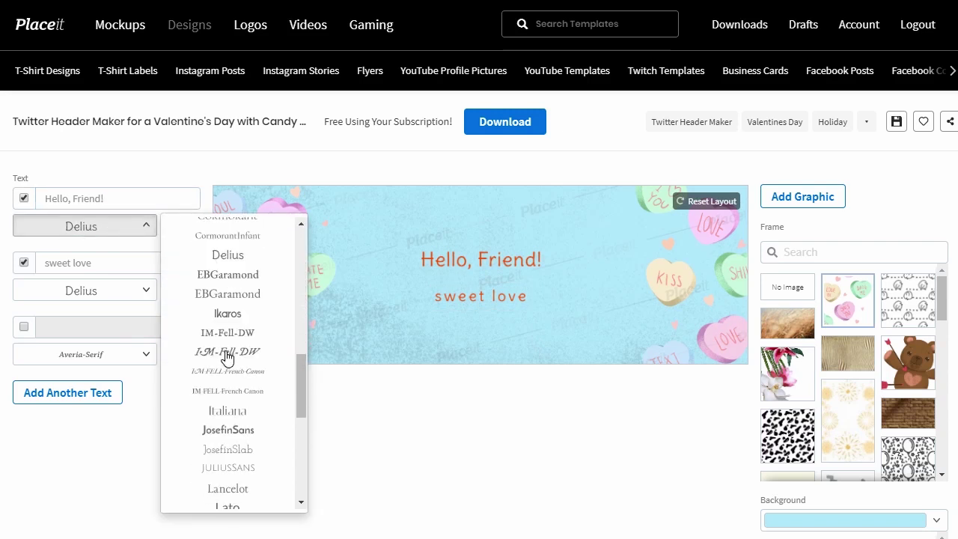
left_click(230, 435)
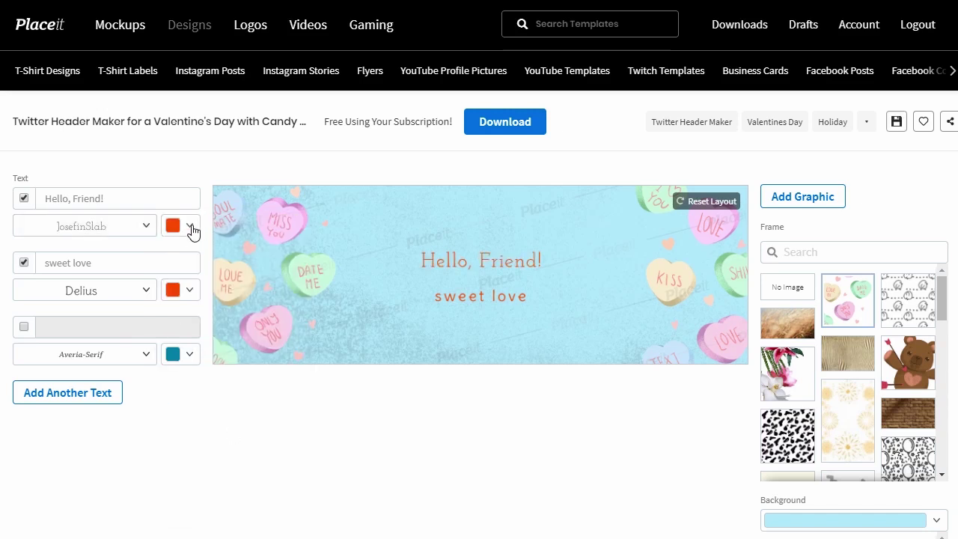
Step: Make the 'Hello, Friend!' heading purple and enlarge its text box
left_click(192, 227)
left_click(222, 392)
left_click_drag(551, 279, 590, 301)
left_click_drag(406, 242, 351, 225)
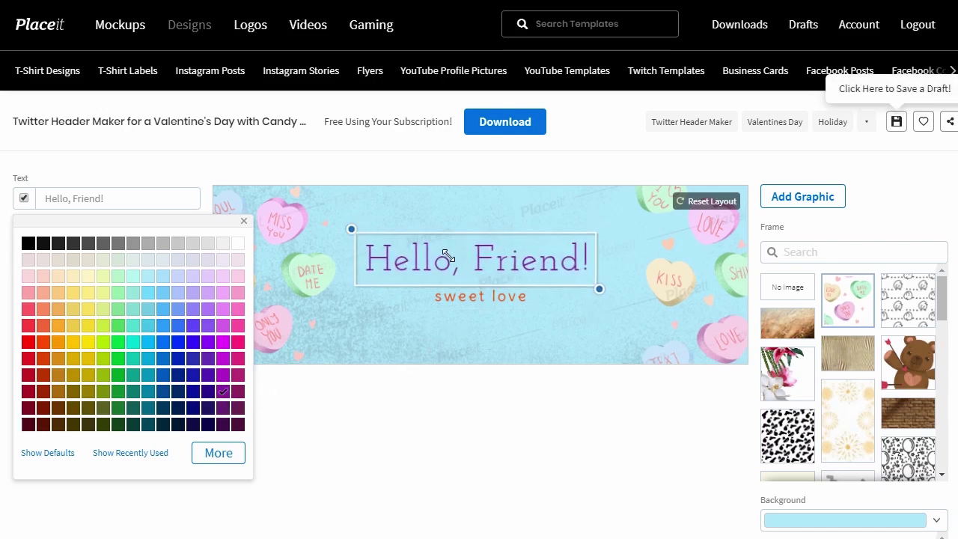
left_click(492, 452)
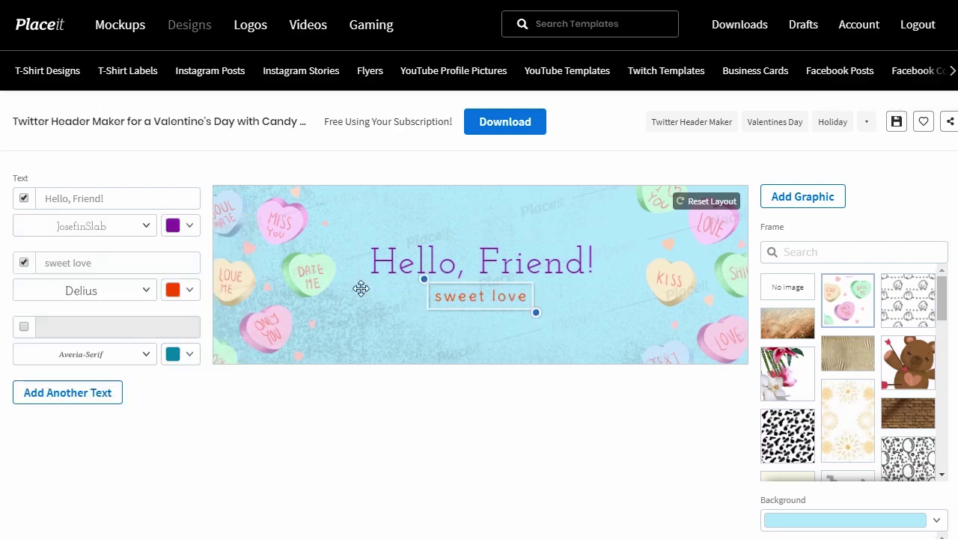
Step: Change the subtitle to 'It's nice to meet you!' in dark blue, enlarged and centred
triple_click(119, 266)
type("It's ni")
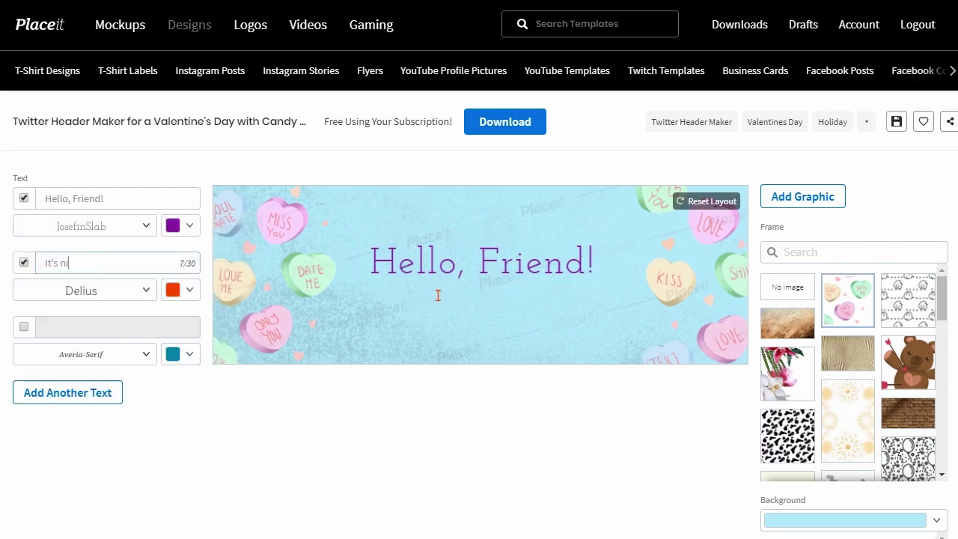
type("ce to meet you!")
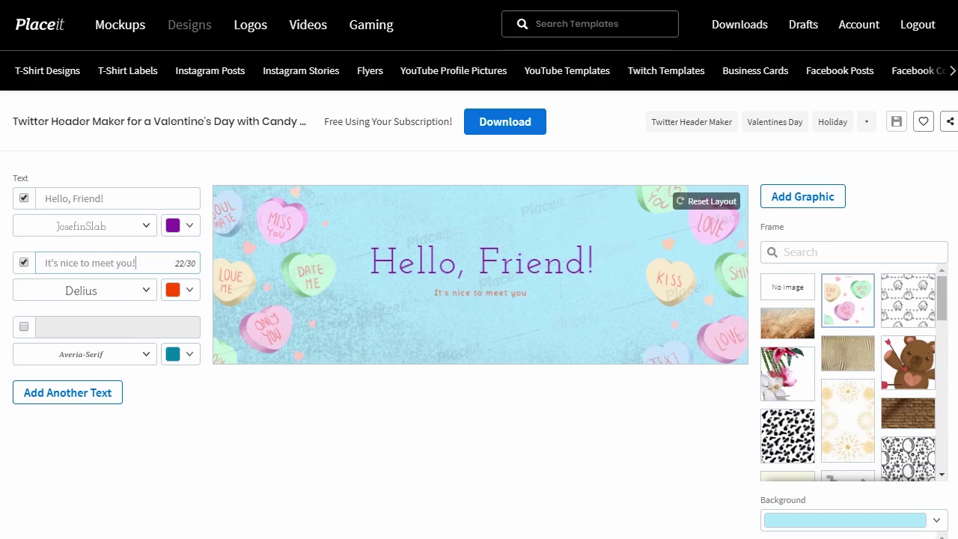
left_click(192, 291)
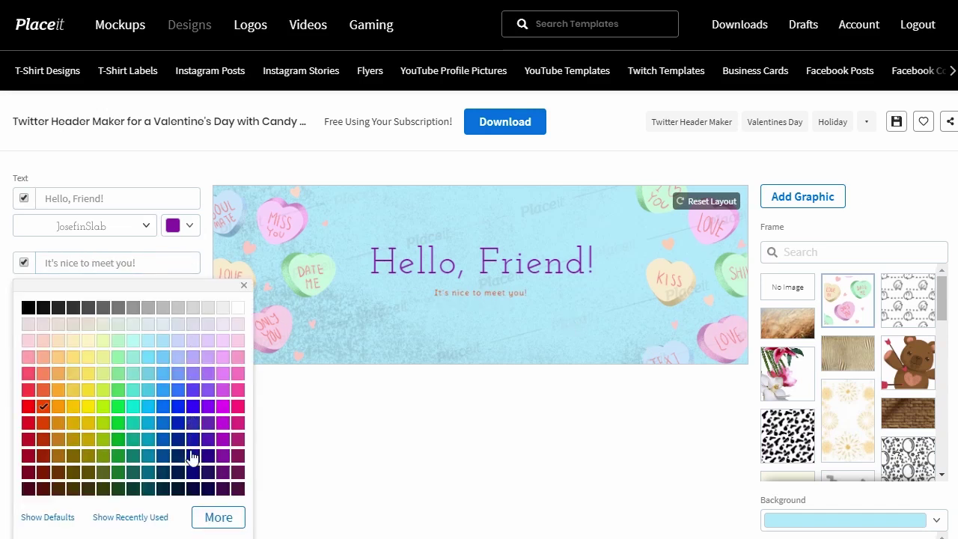
left_click(482, 294)
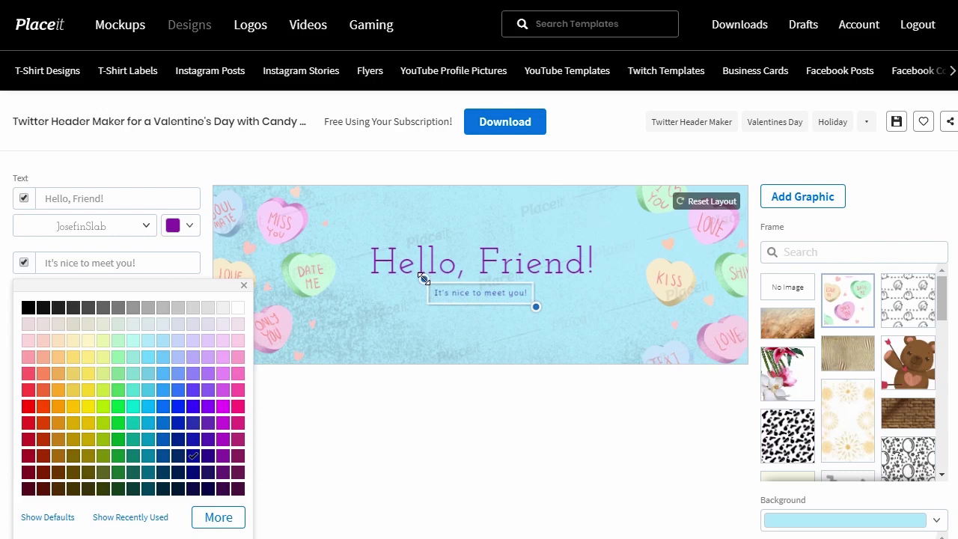
left_click_drag(423, 277, 365, 270)
left_click_drag(461, 286, 489, 294)
left_click(537, 441)
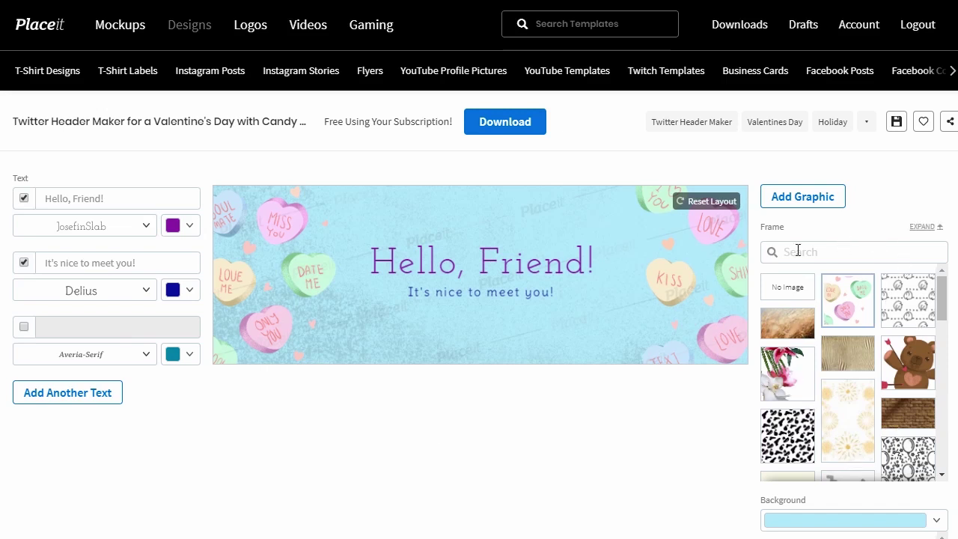
Step: Try the flower and teddy-bear frames, then set the frame to No Image
mouse_move(948, 299)
left_mouse_down()
mouse_move(947, 397)
mouse_move(945, 288)
left_mouse_up()
left_click(795, 292)
left_click(846, 300)
left_click(791, 378)
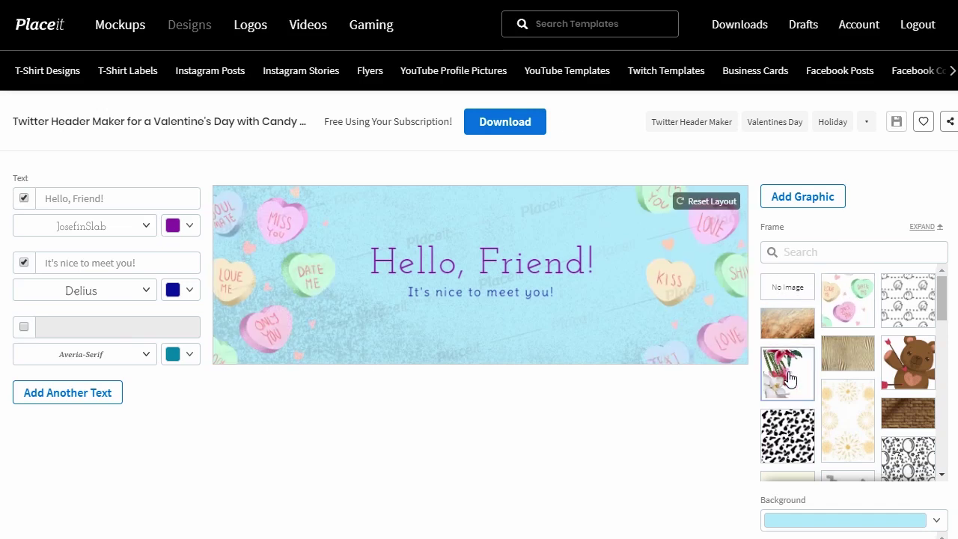
left_click(904, 366)
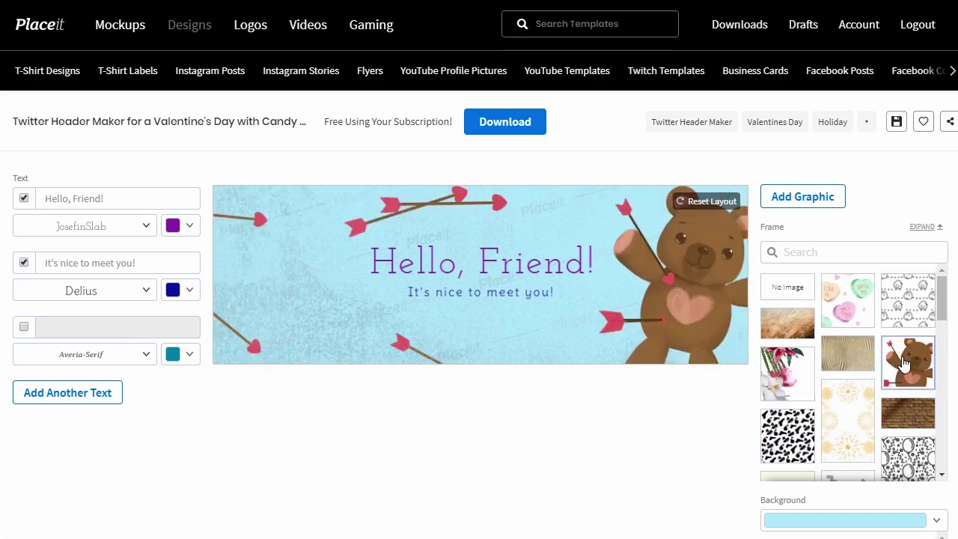
left_click(845, 319)
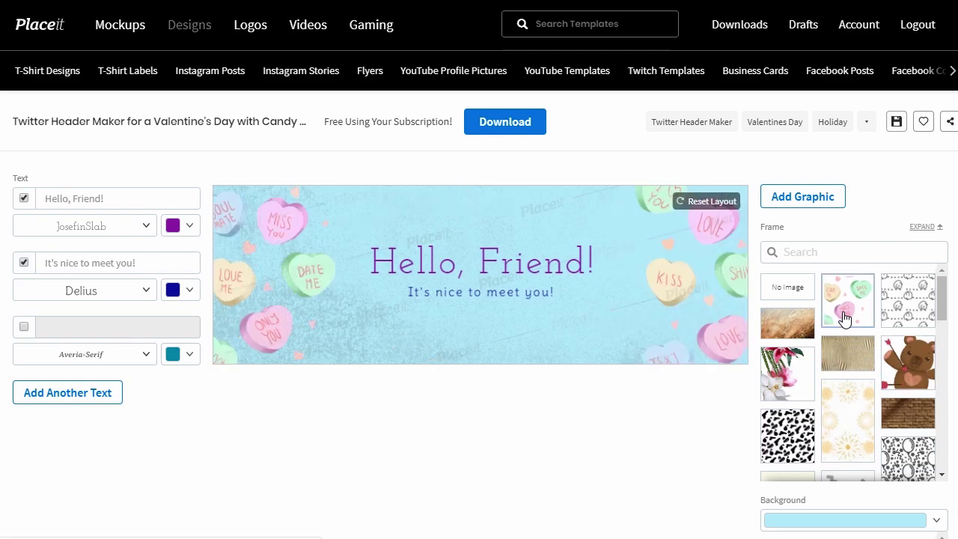
left_click(792, 292)
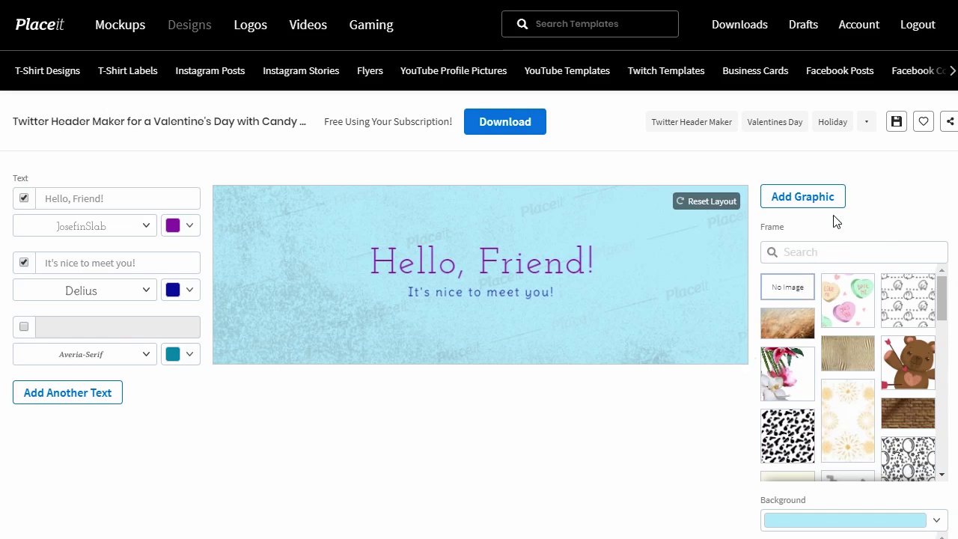
Step: Add a graphic layer, try the dots and couple graphics, then set it to No Image
left_click(806, 203)
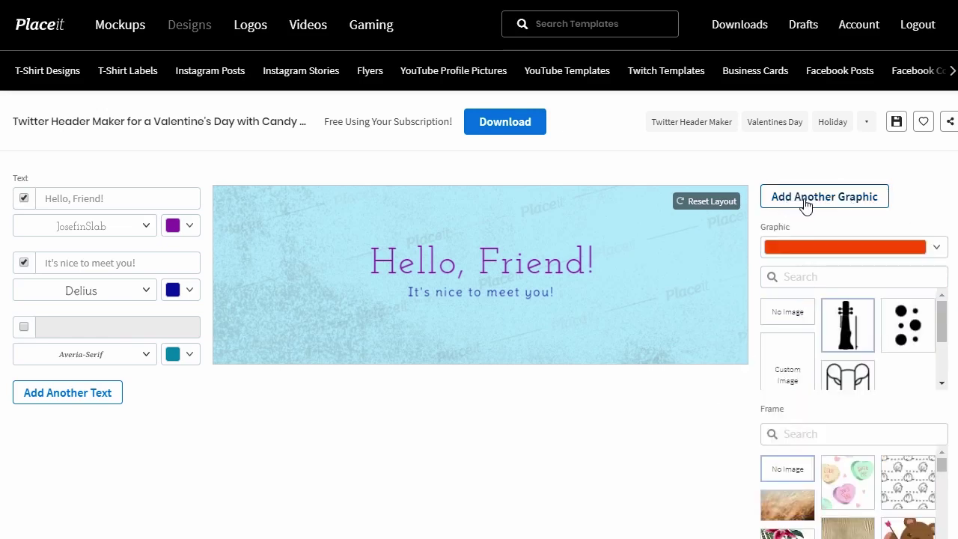
left_click(895, 339)
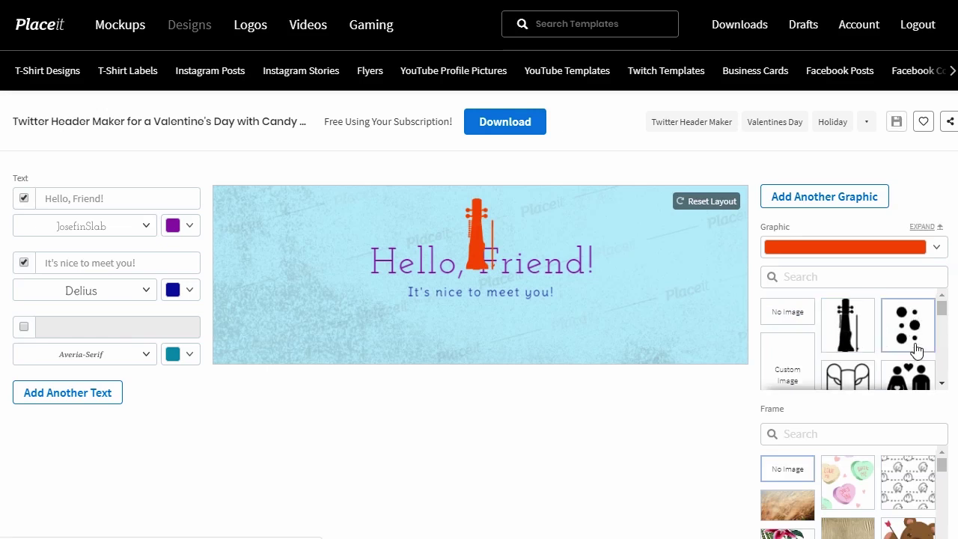
left_click(908, 376)
scroll(912, 346, "down", 3)
scroll(912, 346, "up", 3)
left_click(800, 318)
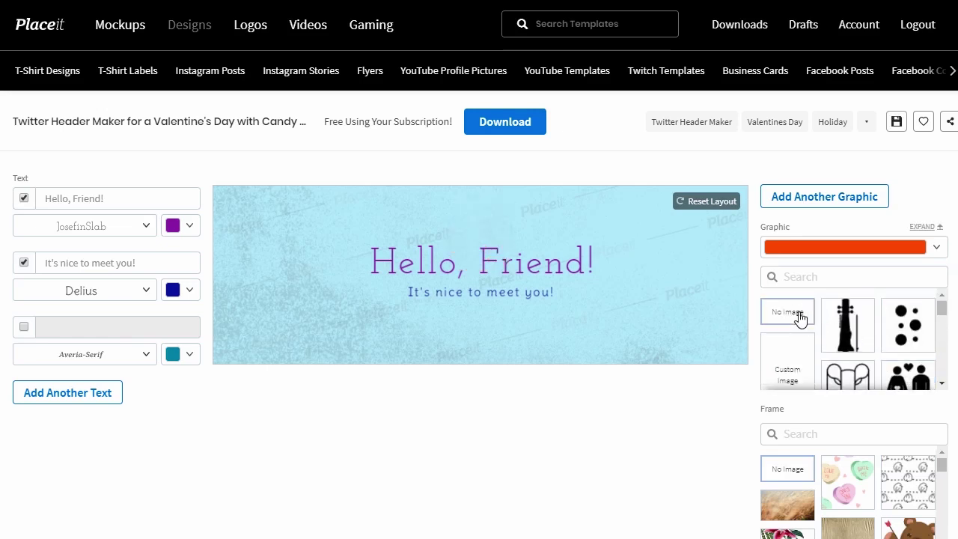
left_click_drag(942, 309, 942, 314)
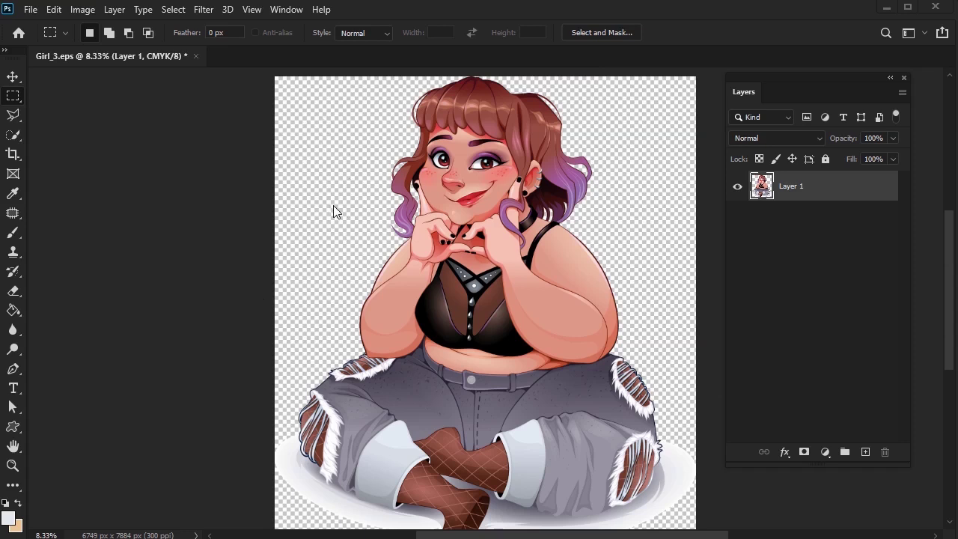
Step: Convert Girl_3 from CMYK to RGB colour mode
left_click(81, 14)
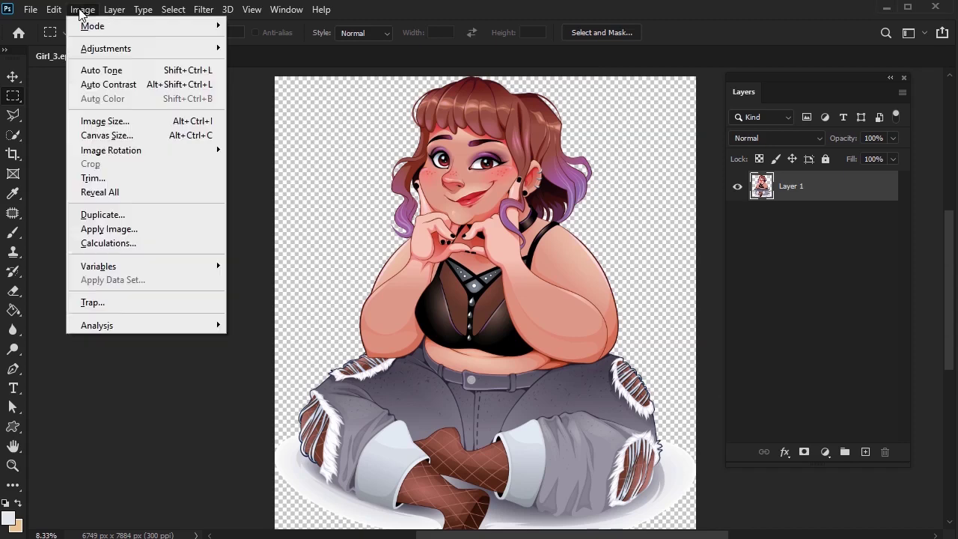
mouse_move(94, 25)
left_click(281, 83)
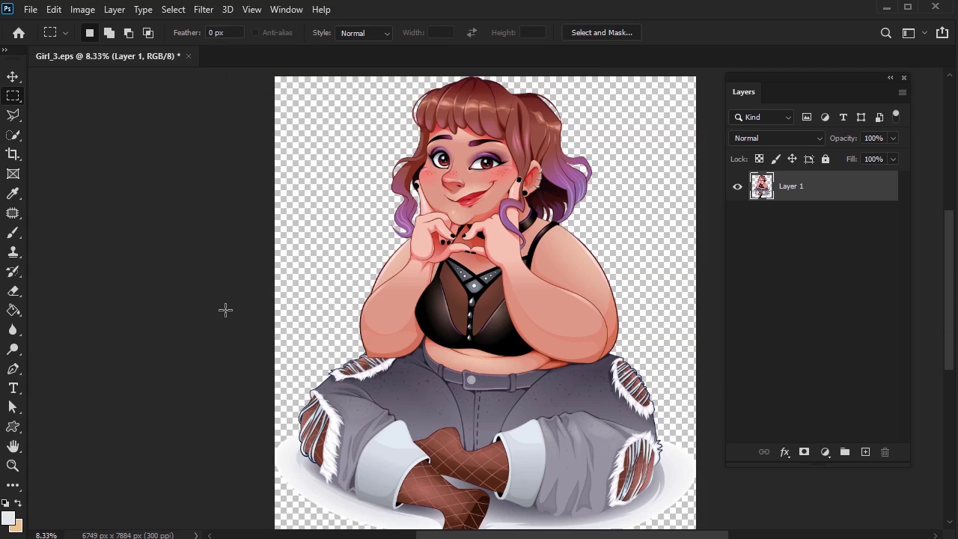
Step: Resize the image to 850 × 993 px at 72 ppi resolution
left_click(82, 10)
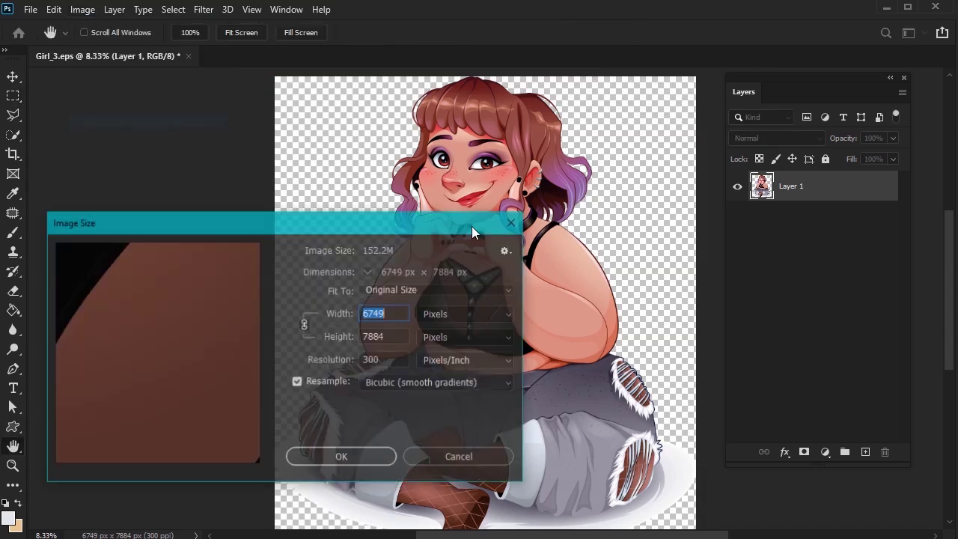
left_click(107, 122)
double_click(397, 359)
type("72")
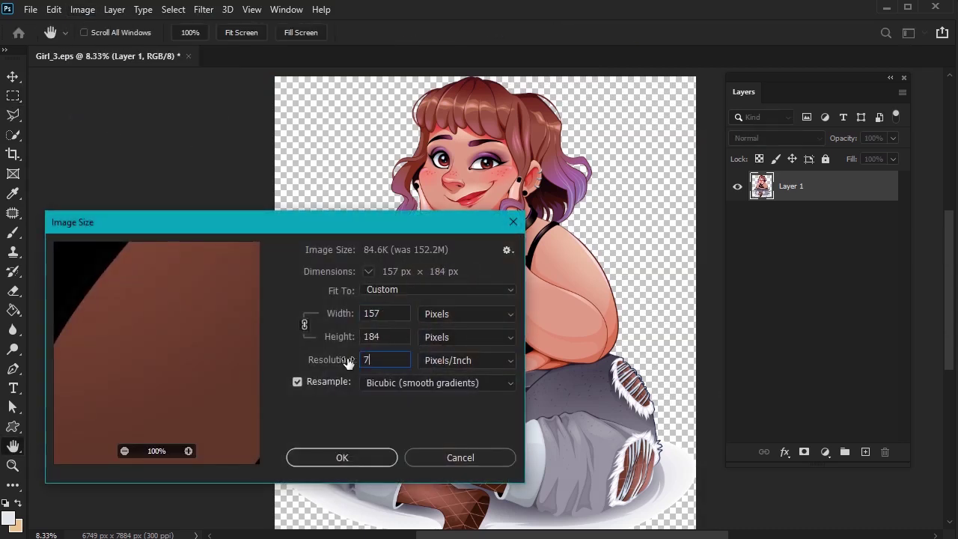
left_click(351, 313)
type("850")
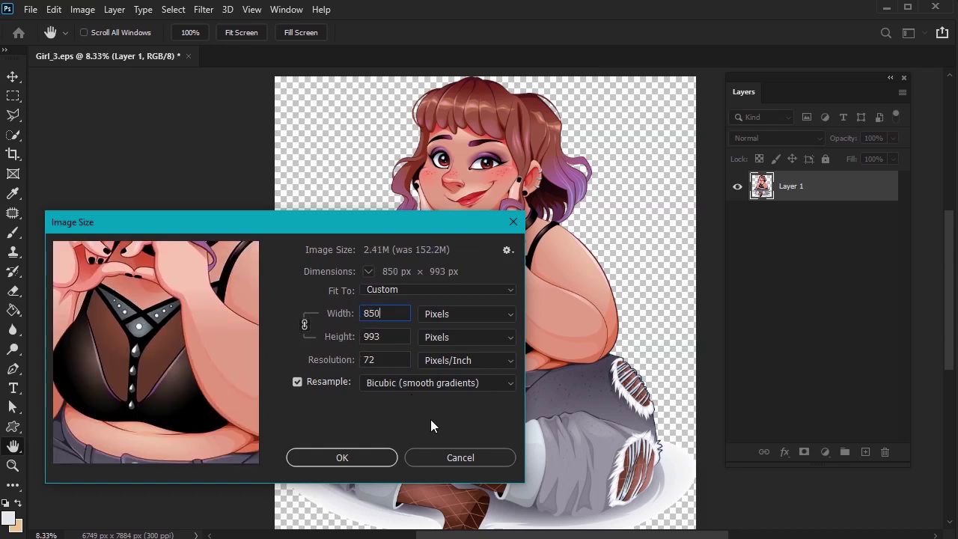
left_click(352, 456)
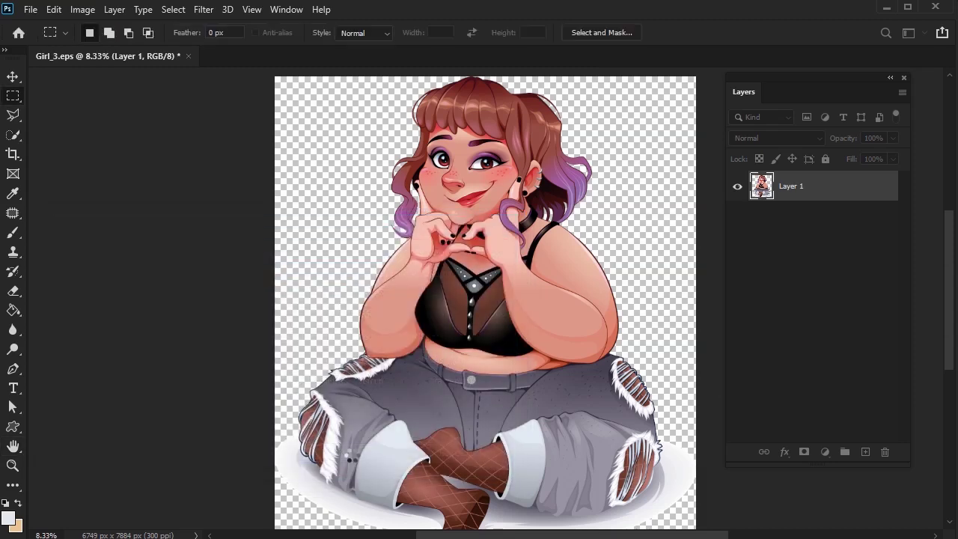
Step: Save the resized illustration as Girl_3 in PNG format
key("ctrl+plus")
key("ctrl+plus")
key("ctrl+plus")
key("ctrl+plus")
key("ctrl+plus")
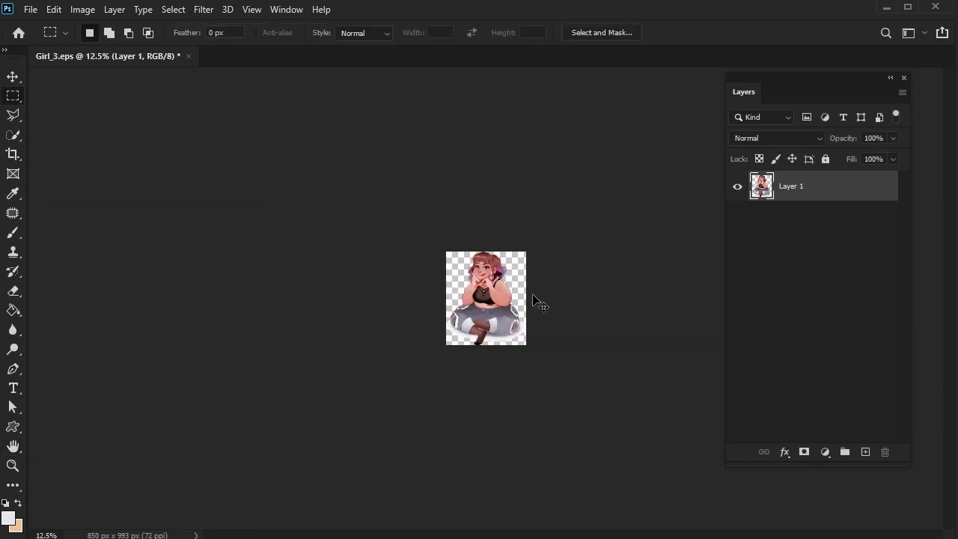
left_click(35, 12)
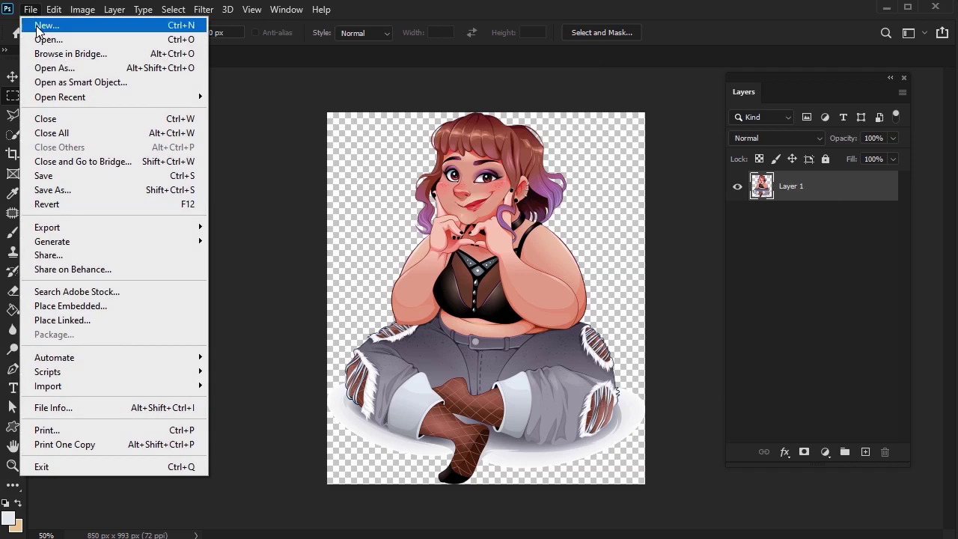
left_click(80, 187)
left_click(296, 299)
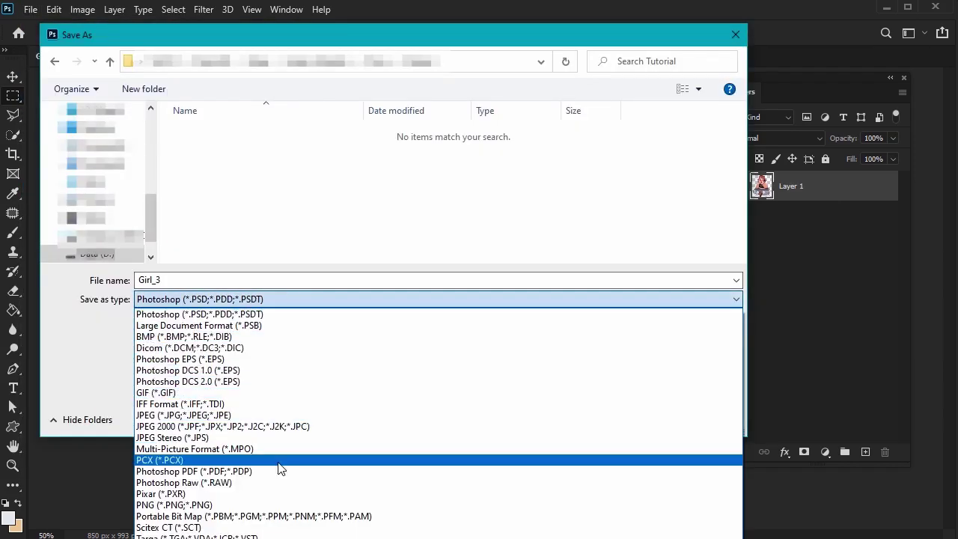
left_click(267, 501)
left_click(624, 417)
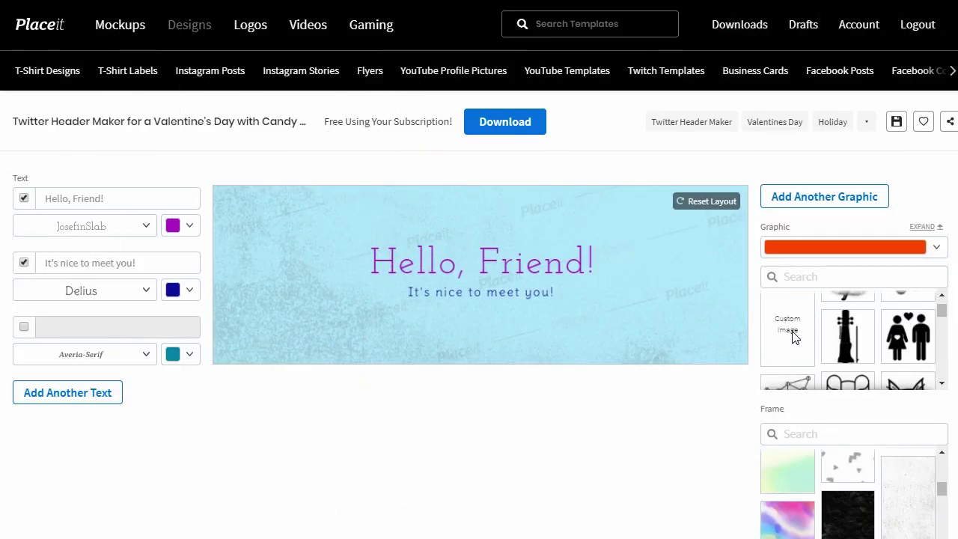
Step: Upload Girl_3 as the header's custom graphic and apply the crop
left_click(792, 337)
left_click(311, 167)
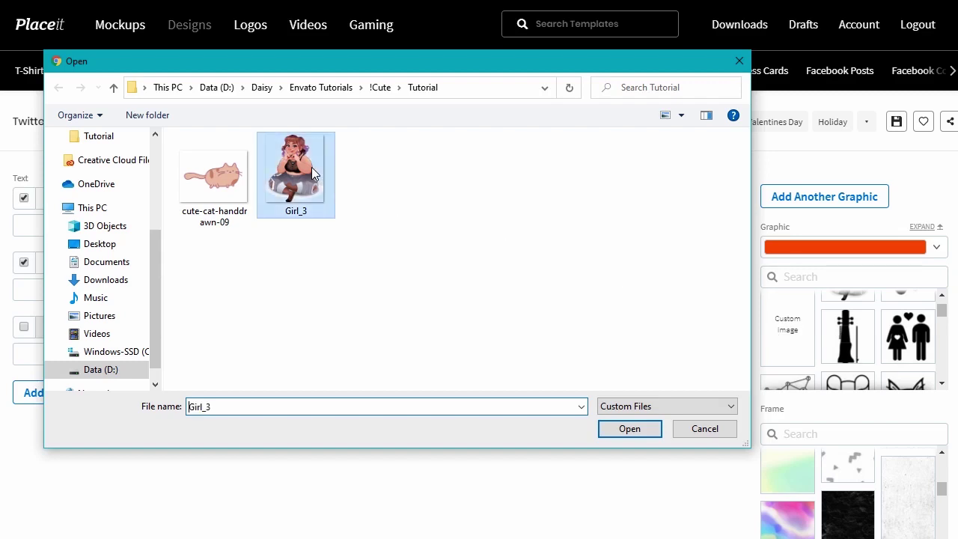
left_click(637, 432)
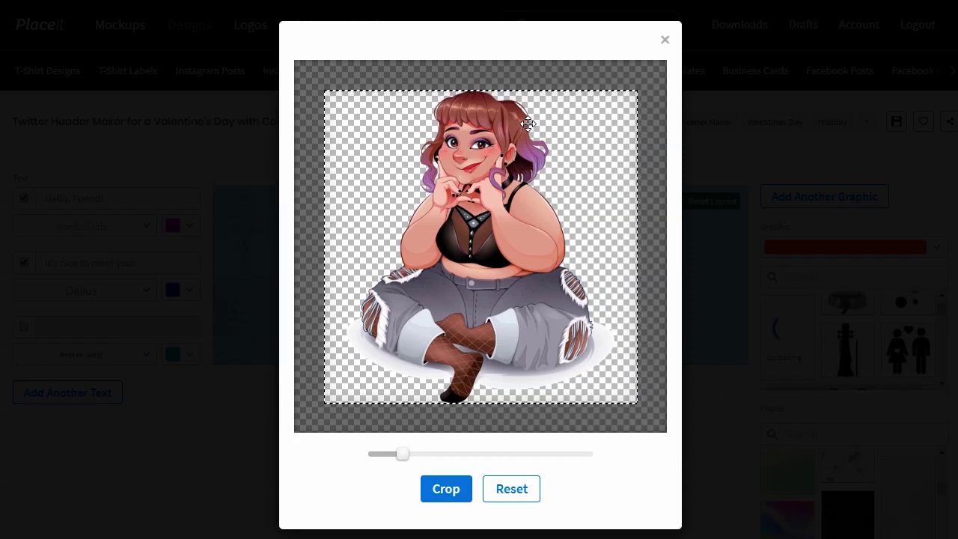
mouse_move(404, 449)
left_mouse_down()
mouse_move(415, 452)
mouse_move(402, 452)
left_mouse_up()
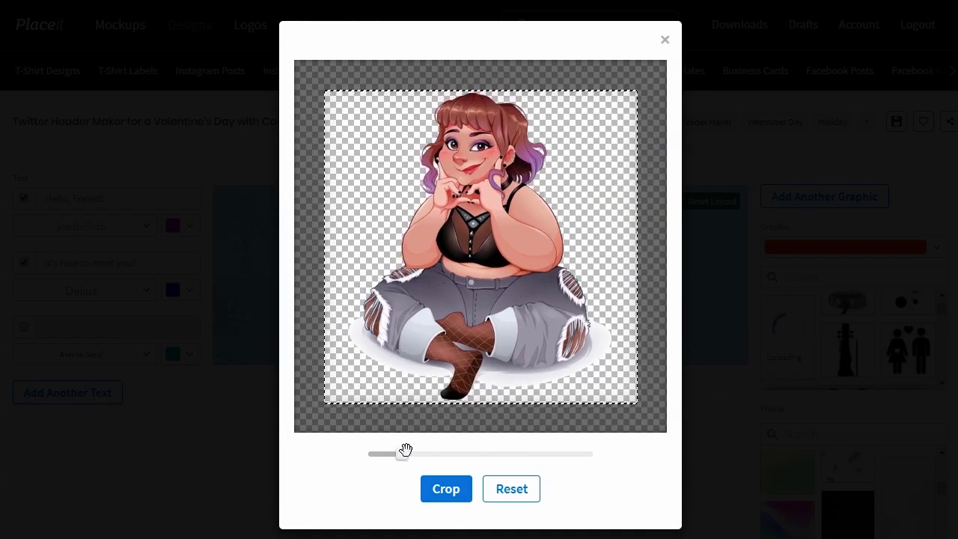
left_click(448, 489)
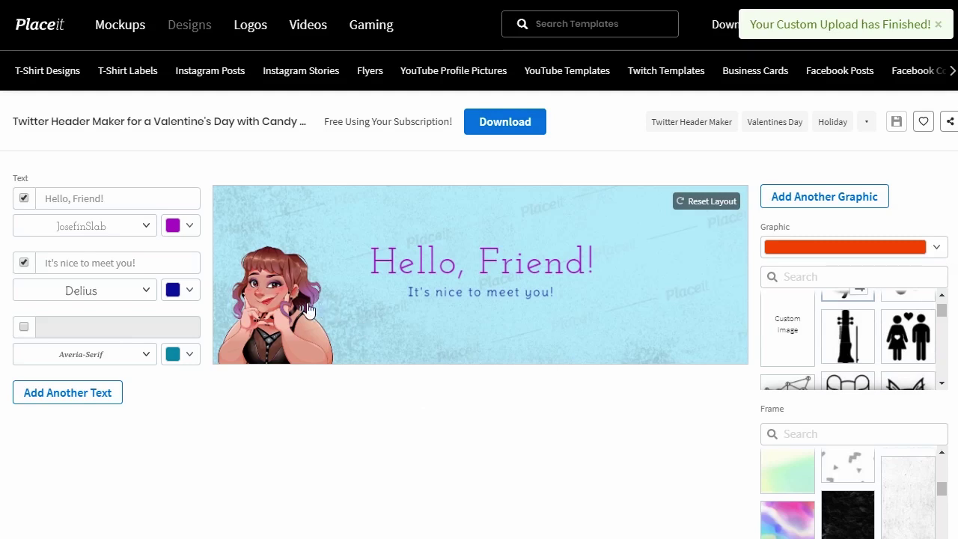
Step: Scale up the cartoon girl graphic and move her to the header's right edge beside the text
left_click(277, 320)
left_click_drag(382, 241, 662, 95)
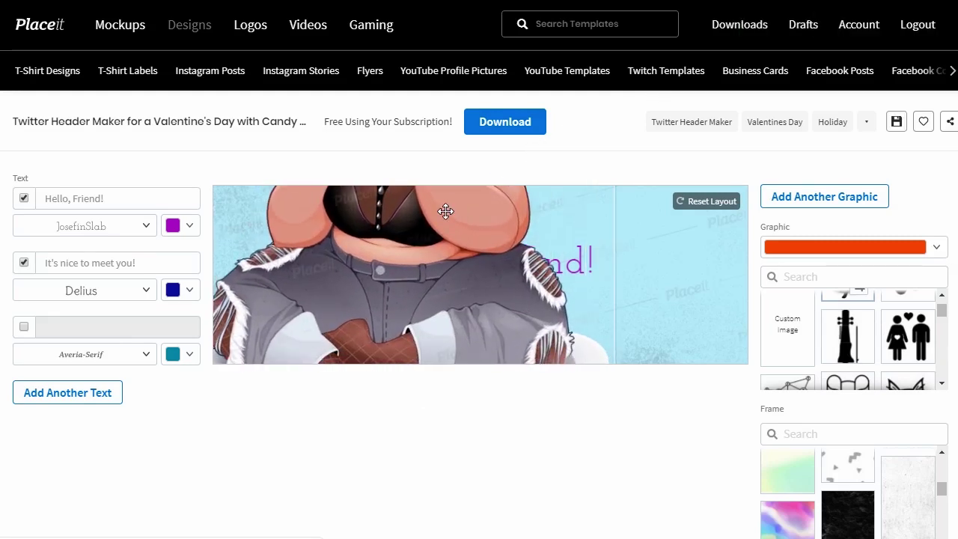
left_click_drag(353, 239, 640, 455)
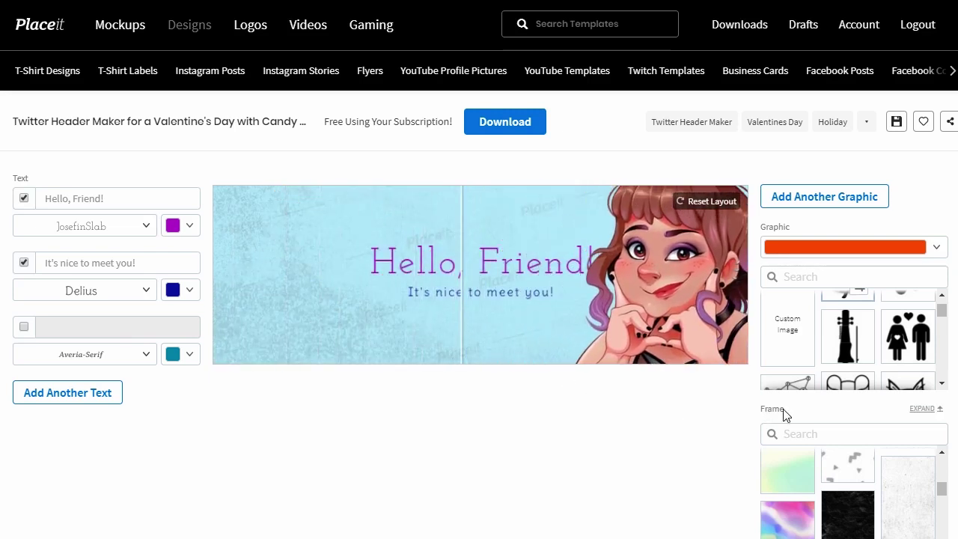
scroll(871, 347, "down", 2)
scroll(696, 449, "down", 4)
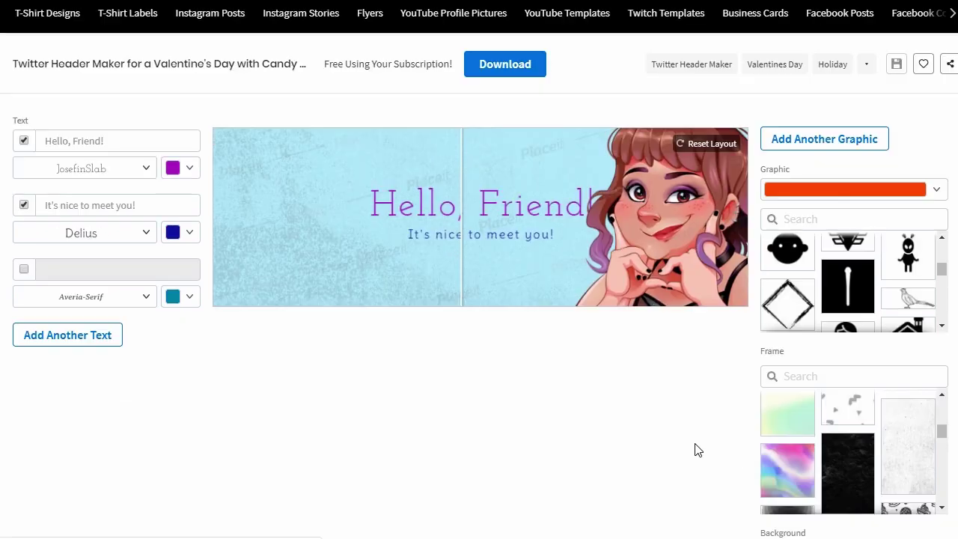
Step: Preview the splatter, brush-stroke and large-dots background patterns
left_click(926, 292)
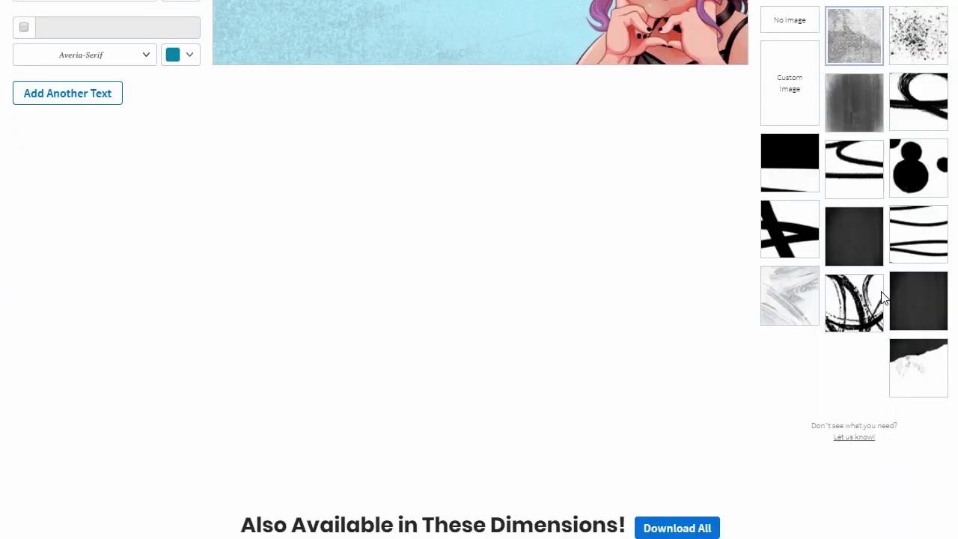
scroll(788, 345, "up", 4)
left_click(914, 251)
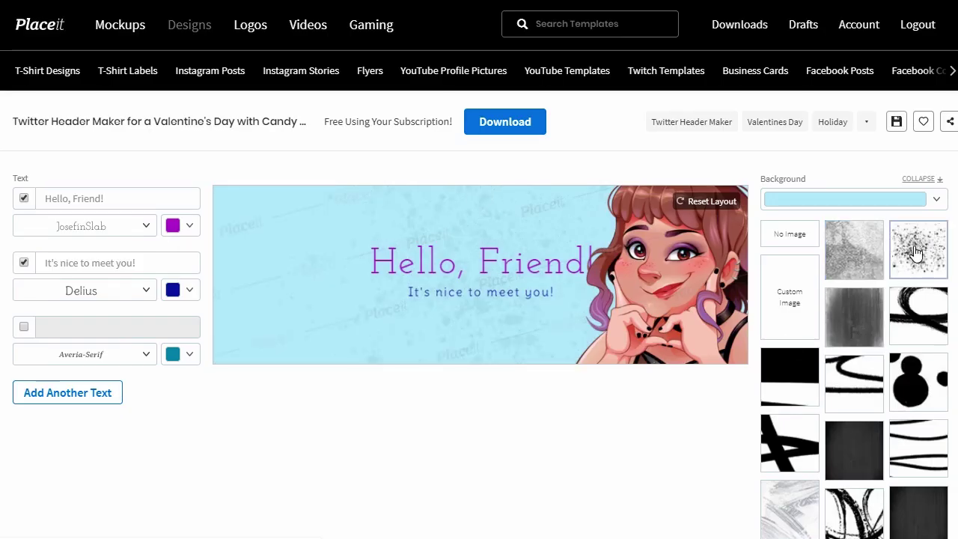
left_click(911, 324)
left_click(911, 381)
Step: Shift the 'Hello, Friend!' headline left and up, and reposition the 'It's nice to meet you!' subtitle
left_click(449, 267)
left_click_drag(397, 259, 372, 255)
left_click_drag(491, 298, 507, 286)
left_click(546, 419)
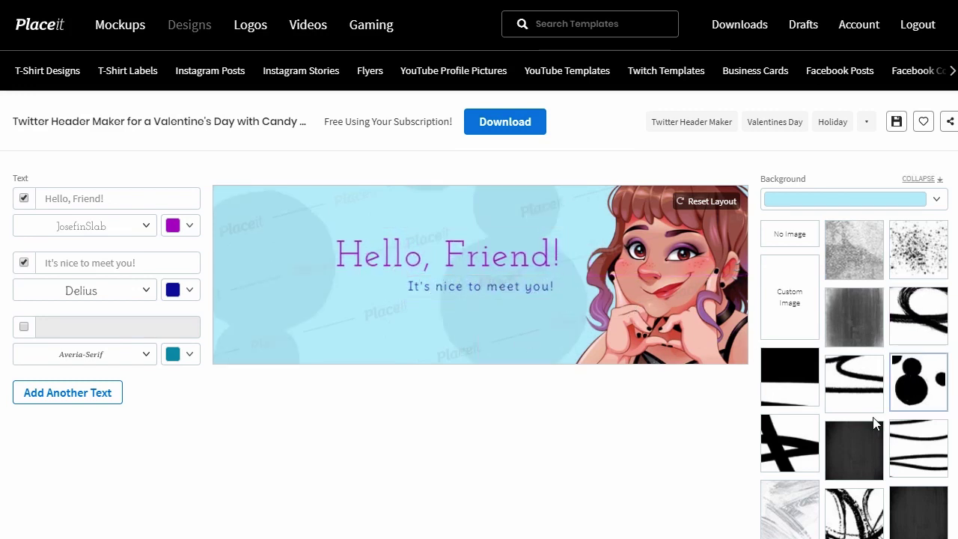
Step: Try the brush-circle and black-block backgrounds, then settle on the circles pattern
left_click(930, 323)
left_click(800, 384)
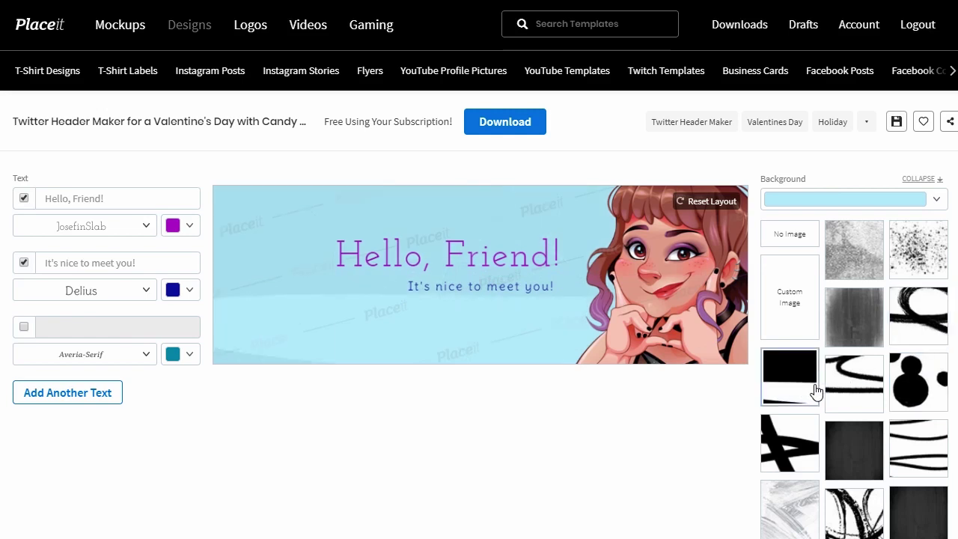
left_click(927, 390)
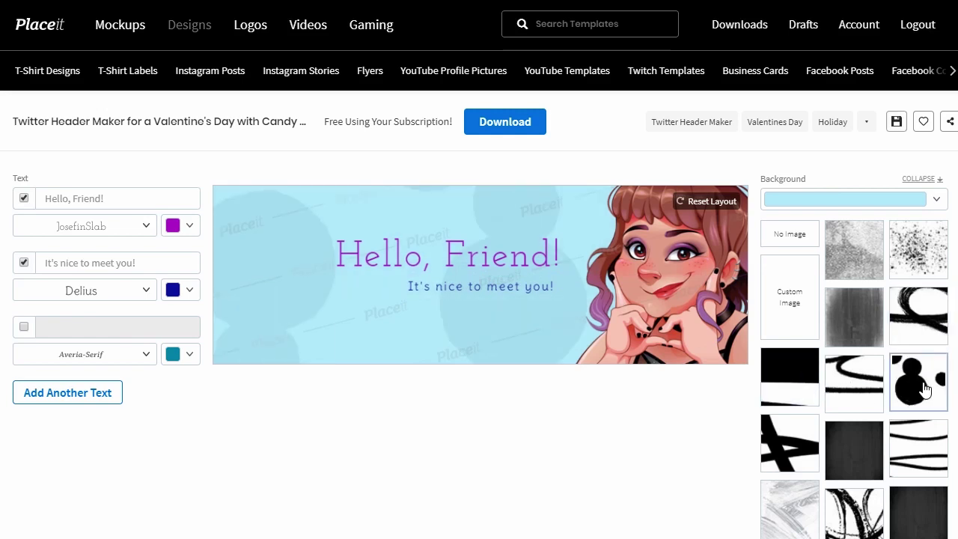
Step: Set the header background colour to lavender
left_click(936, 201)
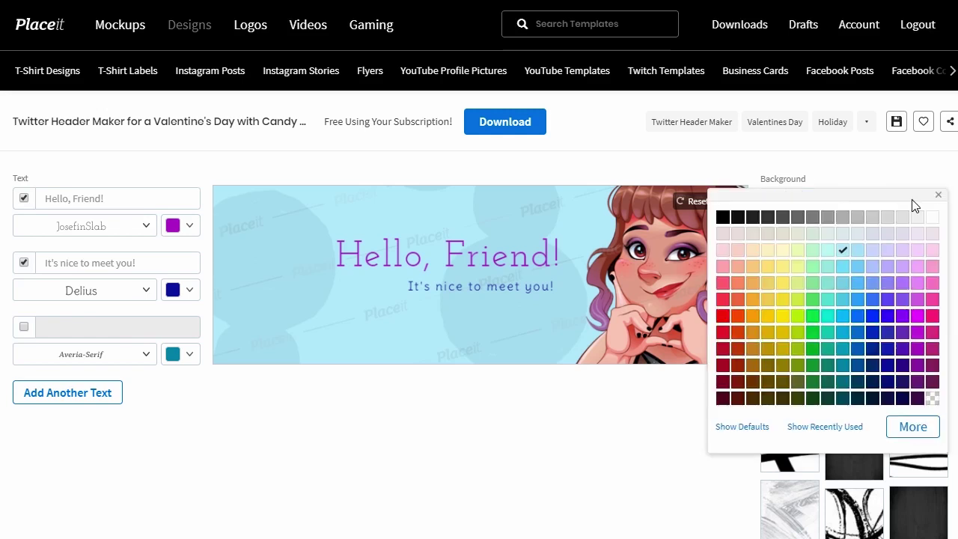
left_click(888, 250)
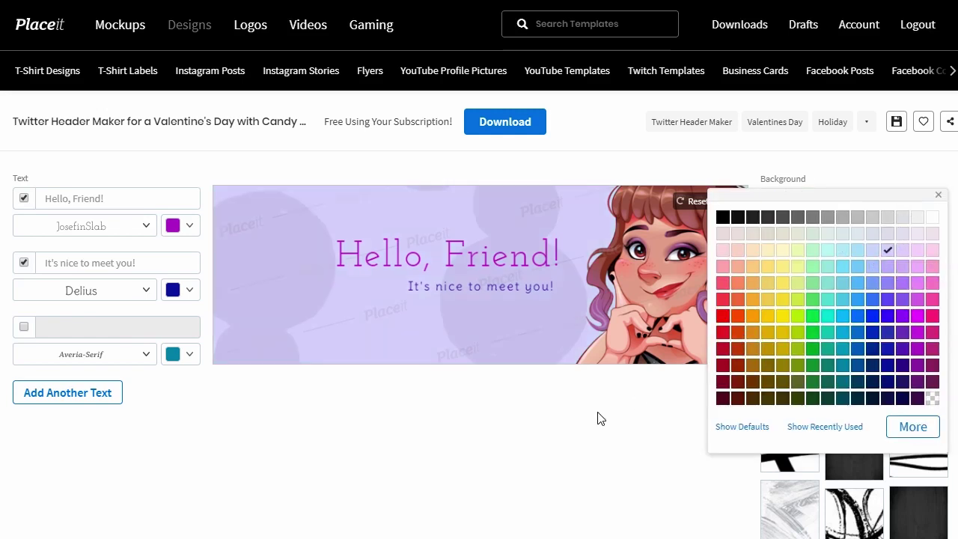
left_click(598, 420)
Step: Enlarge the 'Hello, Friend!' headline and lower it just above the subtitle
left_click(377, 265)
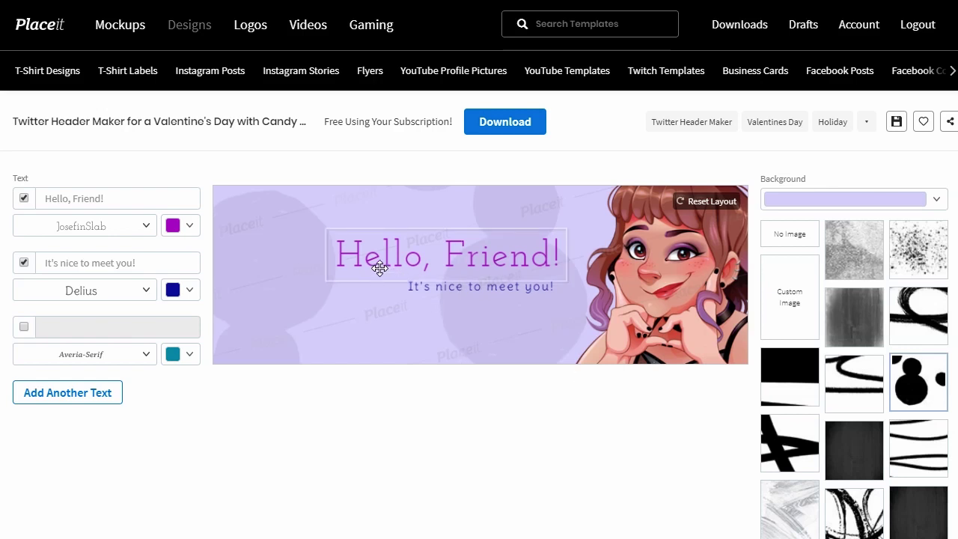
left_click_drag(324, 226, 278, 218)
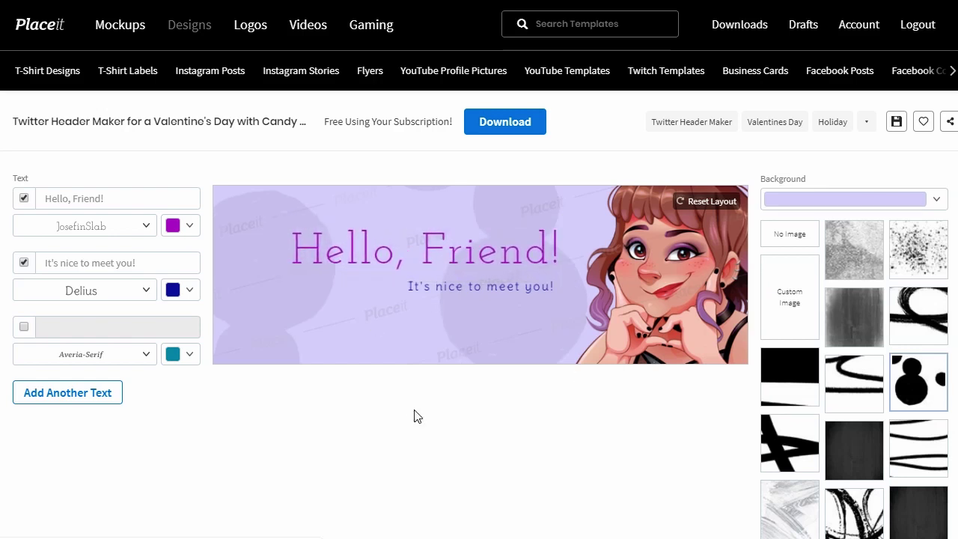
left_click_drag(479, 259, 479, 268)
left_click(544, 468)
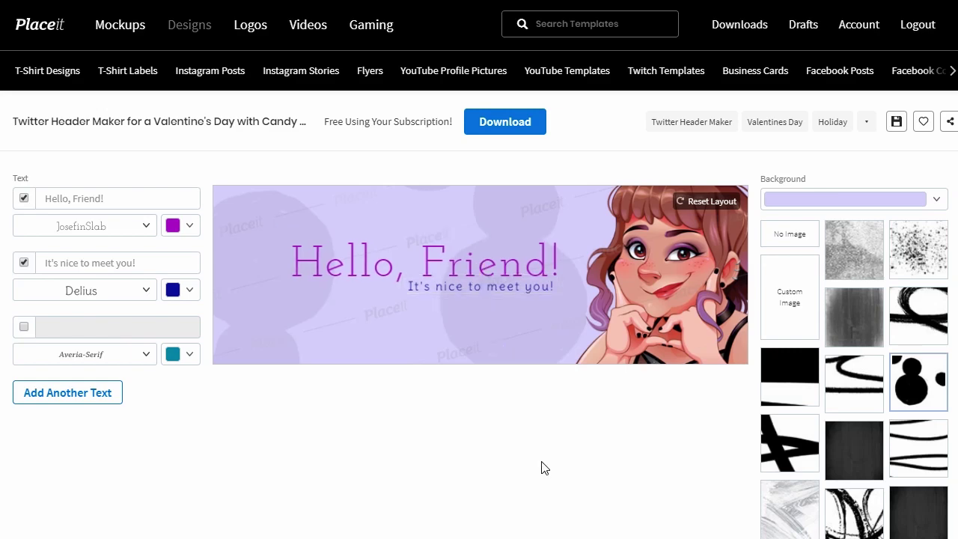
left_click(479, 267)
left_click_drag(479, 267, 483, 265)
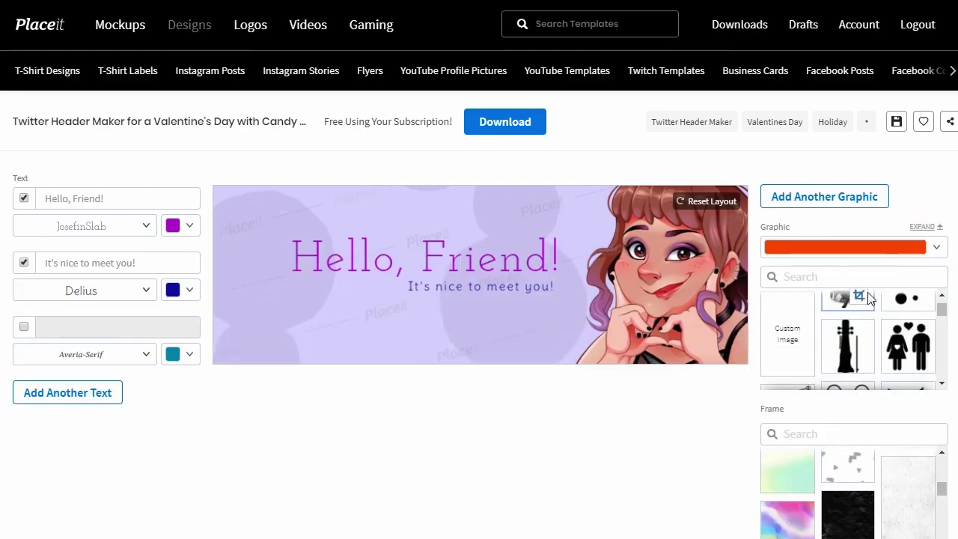
Step: Upload the cute cat drawing as a custom image and apply the crop
left_click(792, 339)
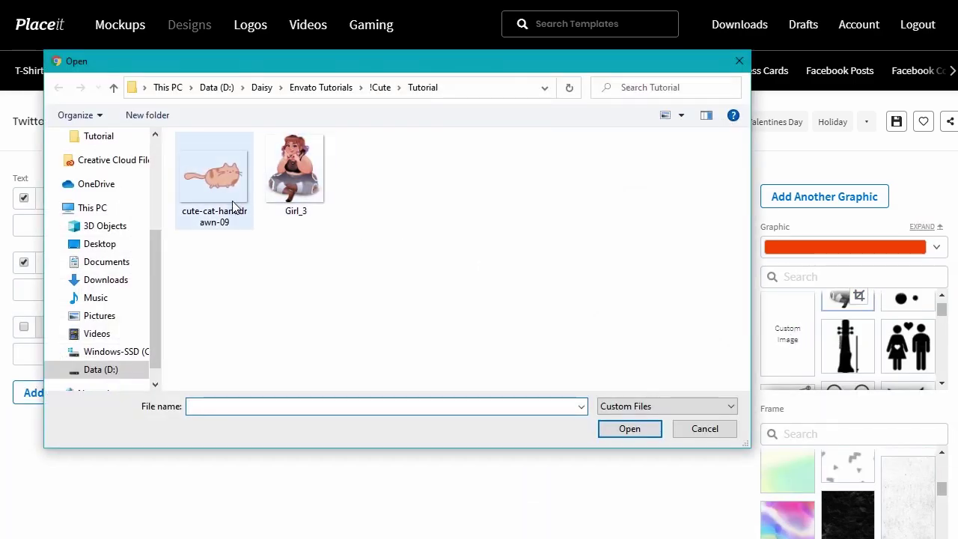
double_click(232, 200)
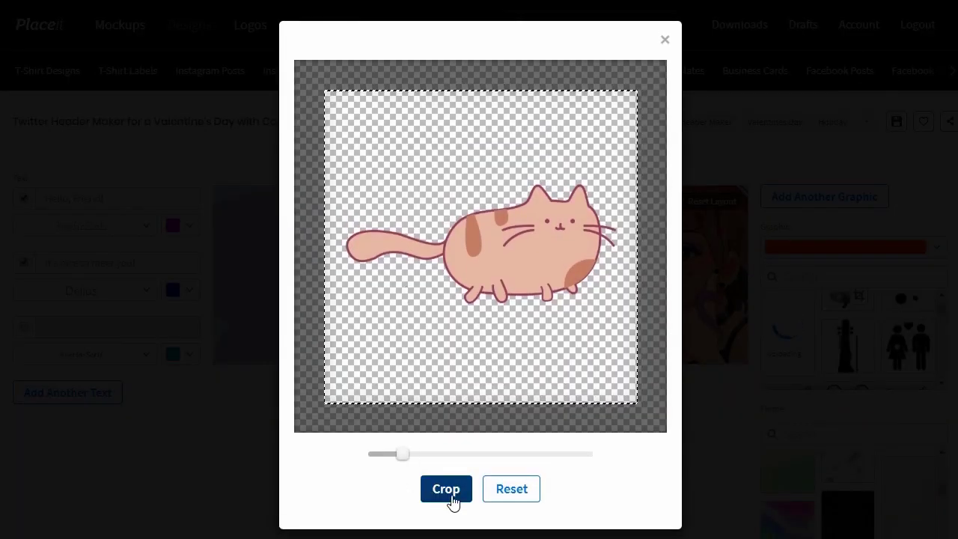
left_click(452, 499)
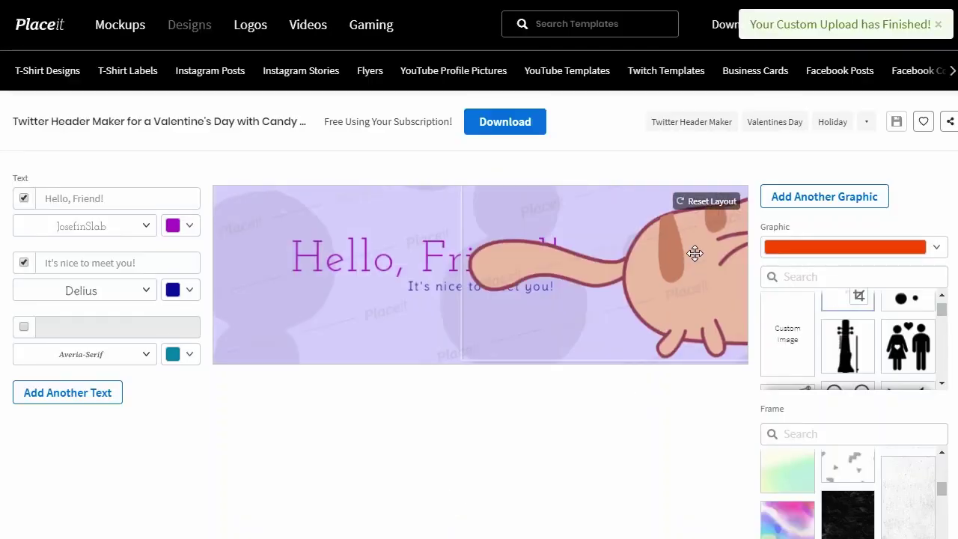
Step: Place the cat below the text and tighten the headline and subtitle together above it
left_click_drag(667, 267, 454, 286)
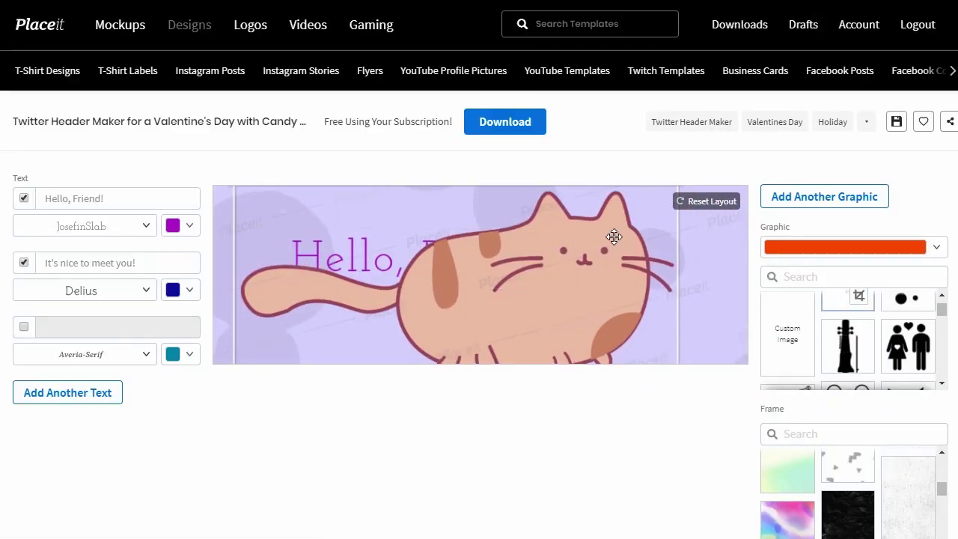
left_click_drag(638, 271, 702, 310)
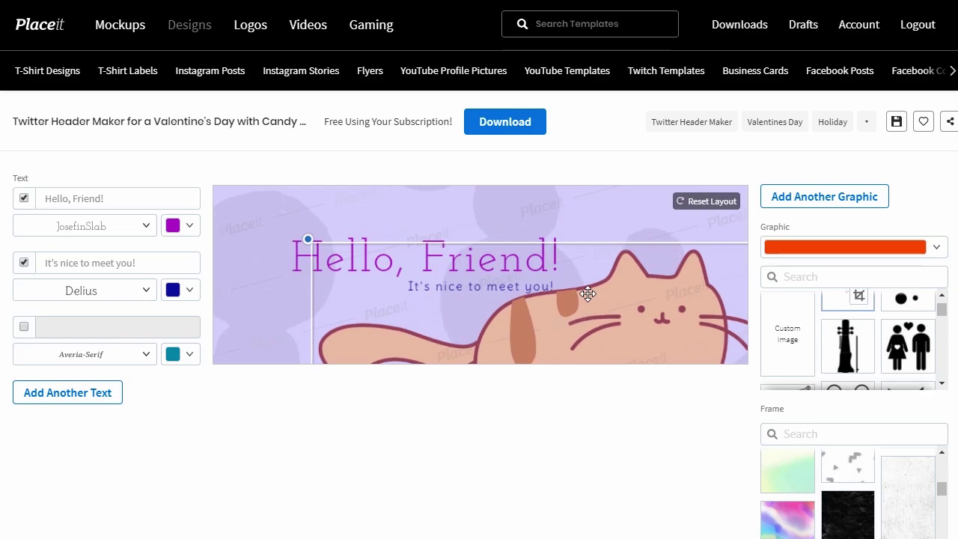
left_click_drag(514, 265, 458, 240)
left_click_drag(475, 285, 475, 265)
left_click_drag(610, 310, 608, 306)
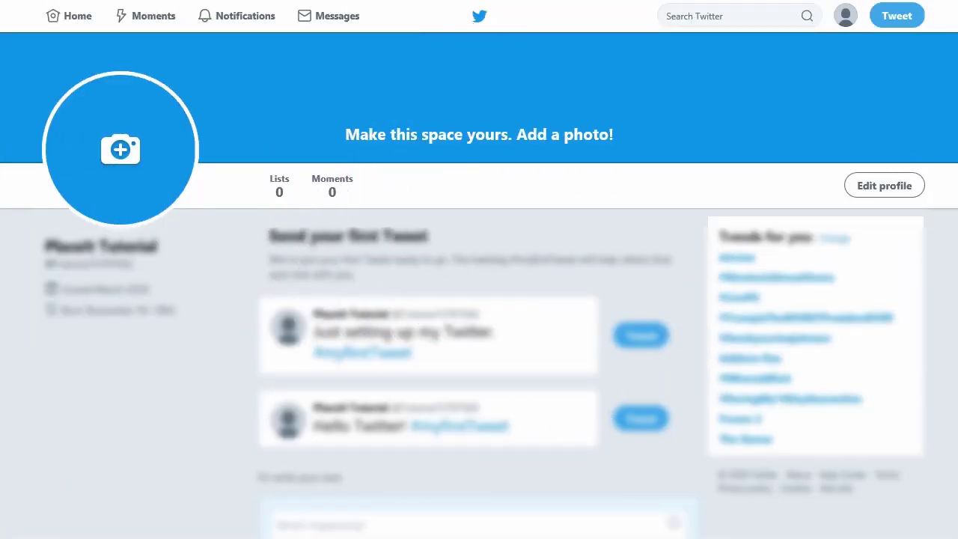
Step: Upload the saved Placeit 'Hello, Friend!' image as the Twitter header photo and save the profile
left_click(895, 193)
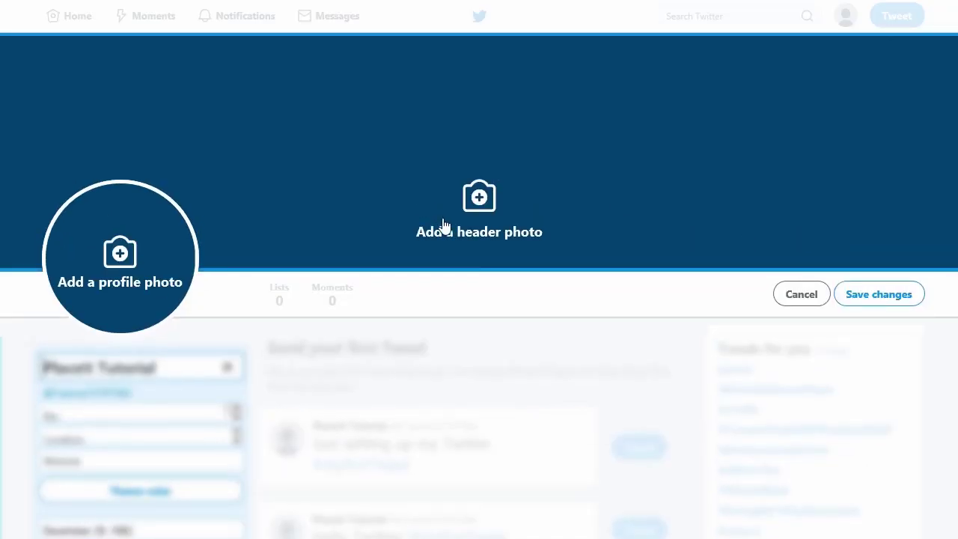
left_click(479, 199)
left_click(491, 239)
left_click(367, 89)
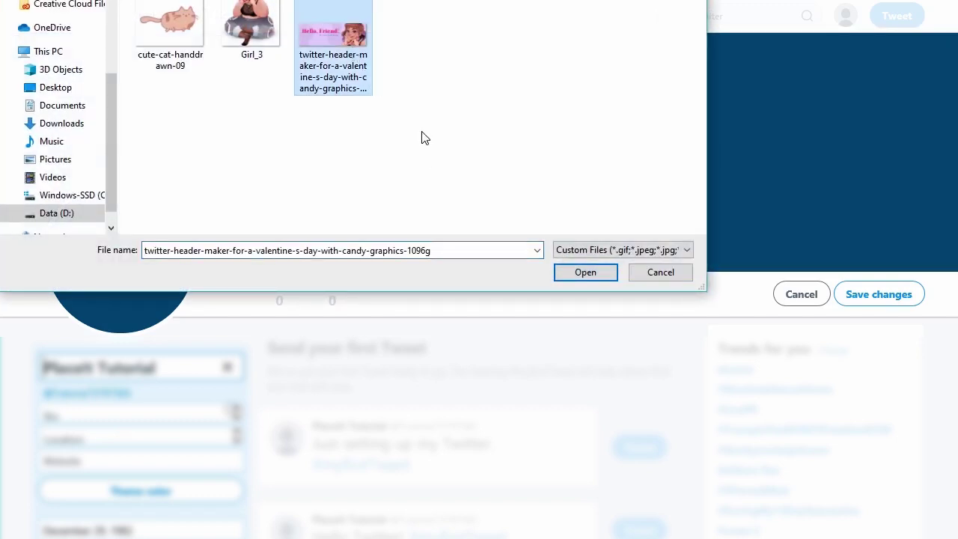
left_click(586, 271)
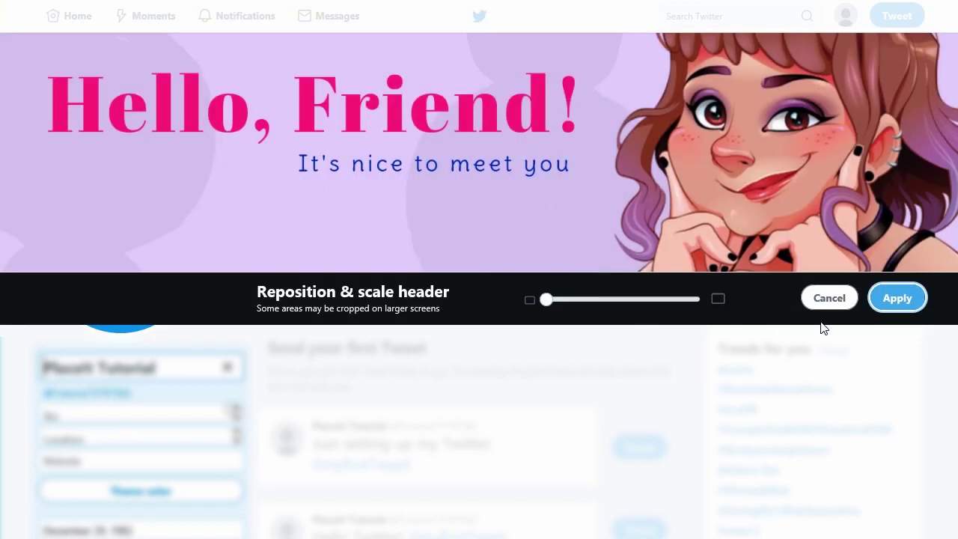
left_click(909, 296)
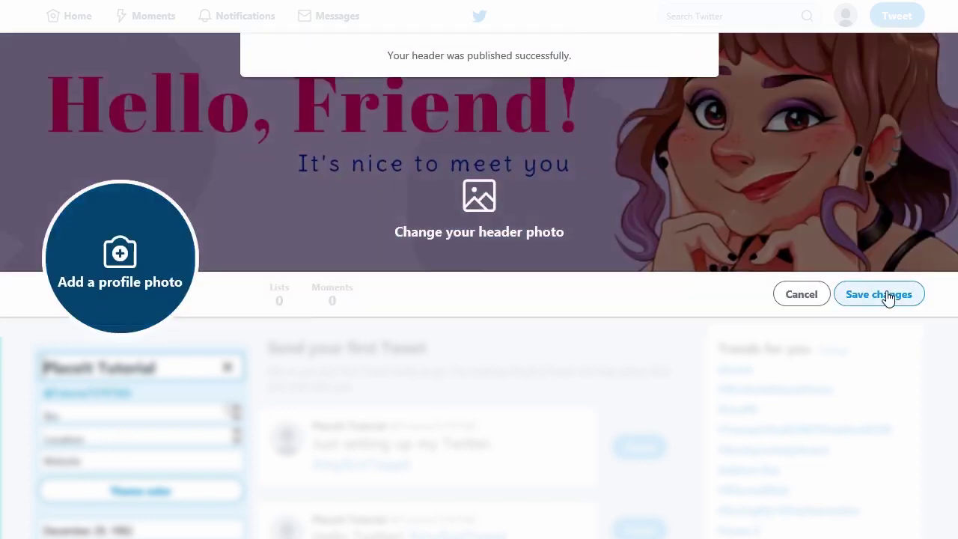
left_click(888, 297)
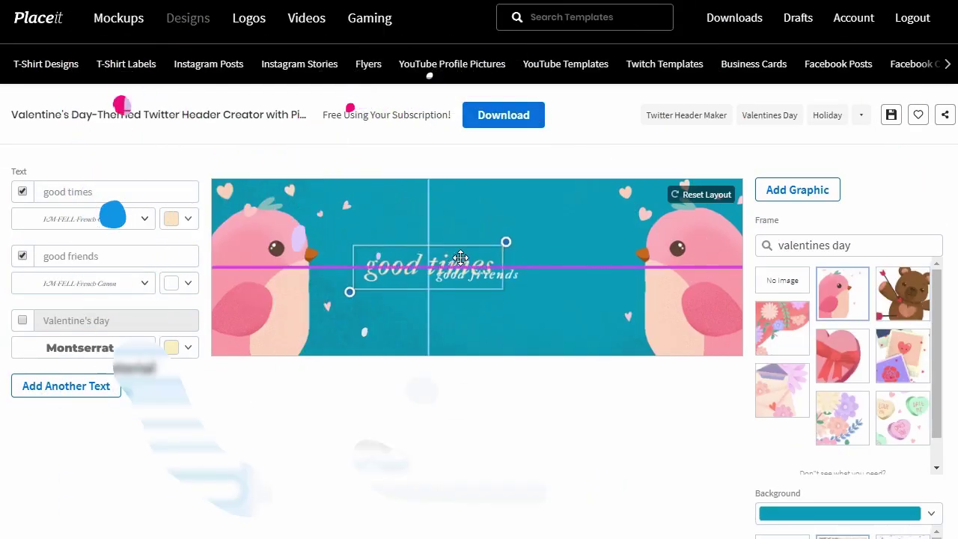
Step: Reposition 'good times' and enlarge 'good friends', placing it under 'good times'
left_click_drag(446, 263, 506, 240)
left_click(501, 277)
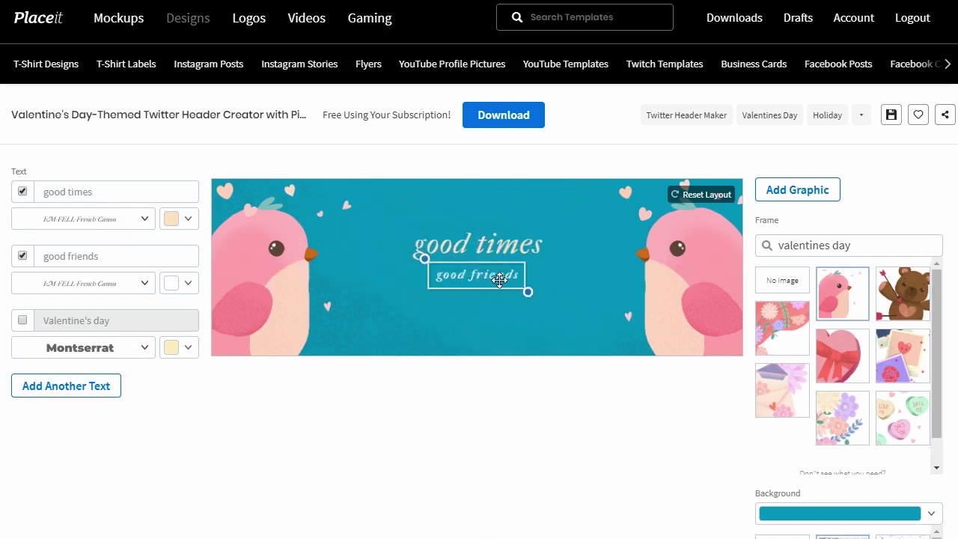
left_click_drag(529, 293, 607, 304)
left_click_drag(533, 280, 505, 245)
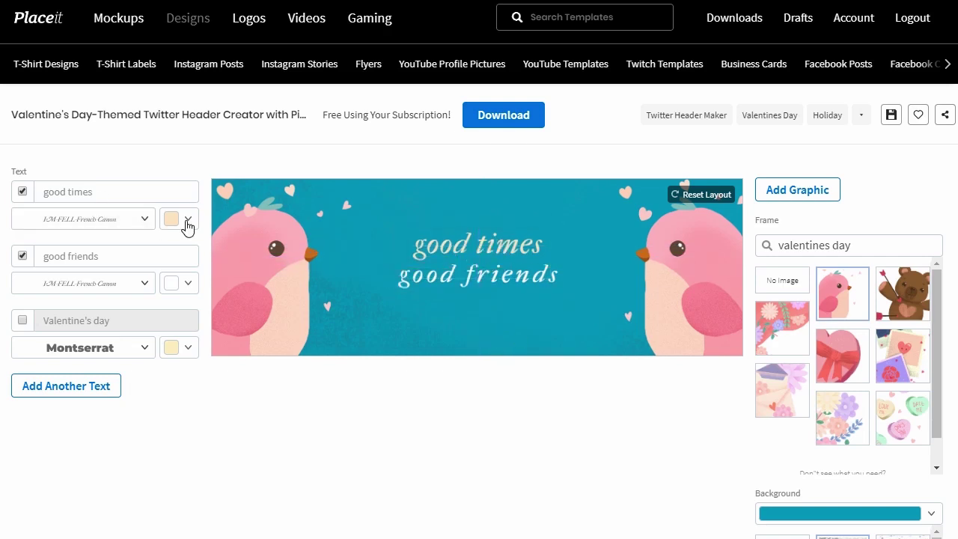
Step: Try the tulips image, return to white flowers, and retype 'BEAUTIFUL GARDEN.' as 'Favorite Books'
left_click(186, 221)
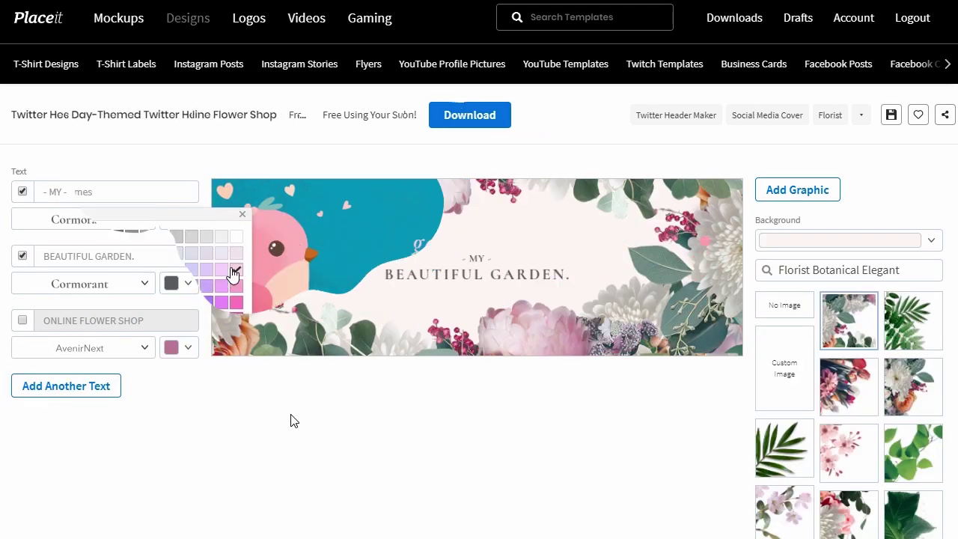
left_click(853, 394)
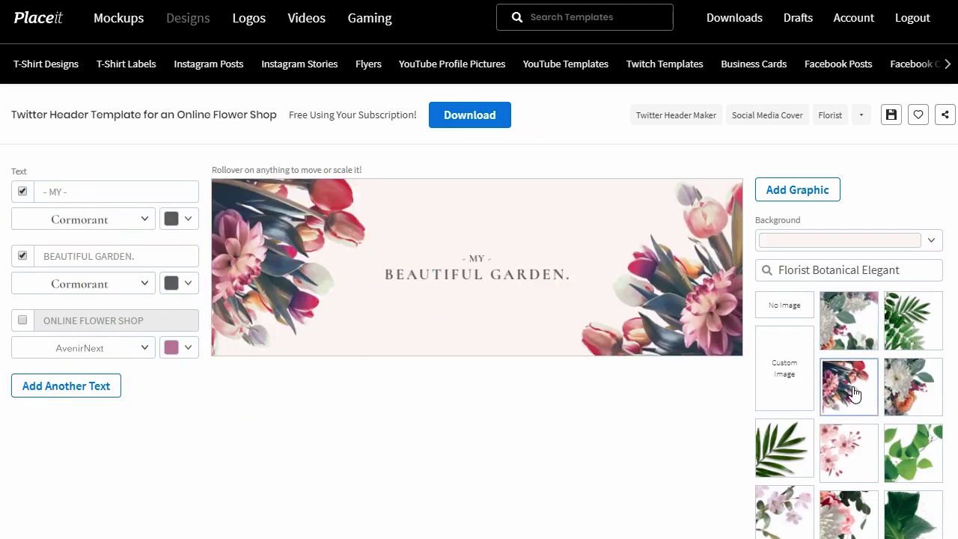
left_click(852, 322)
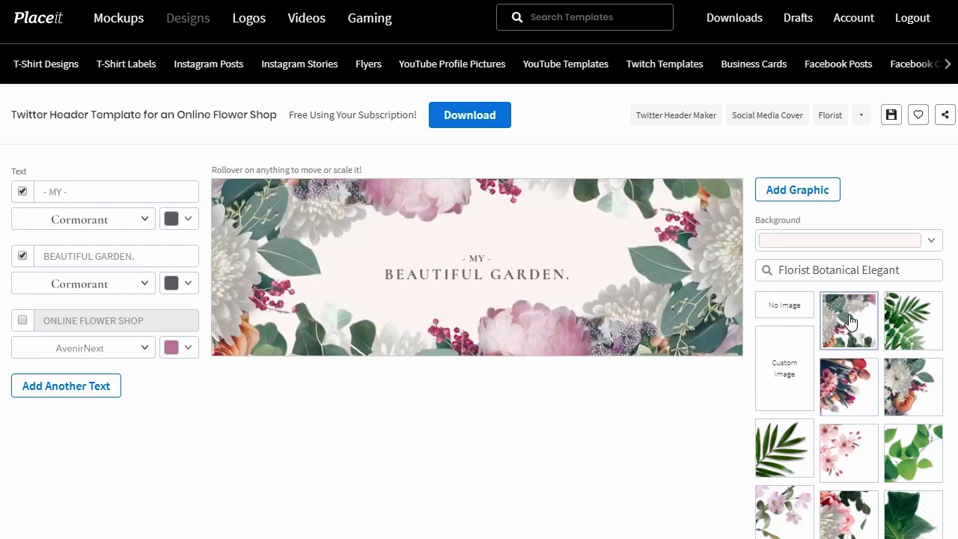
triple_click(149, 256)
type("Favorite Books")
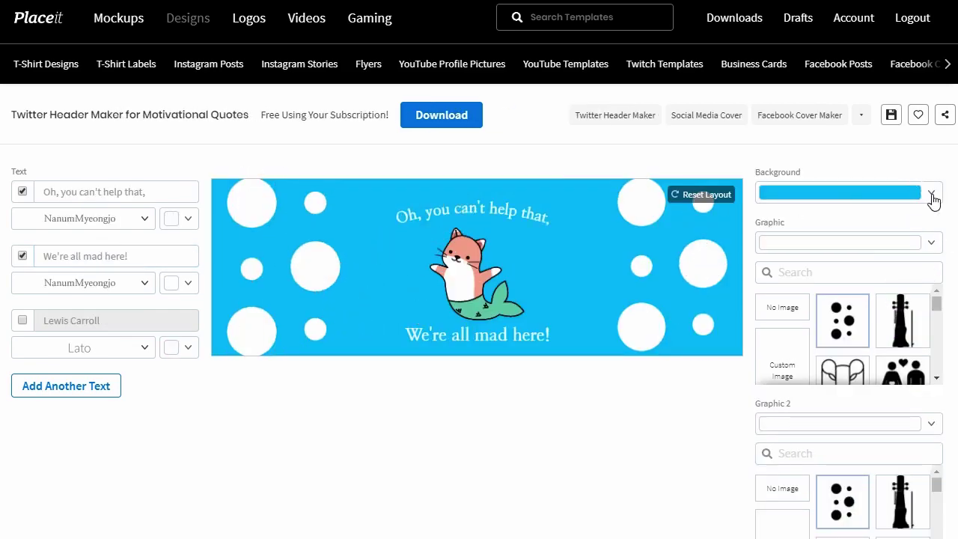
Step: Try light pink, green and light blue backgrounds, ending on pale blue
left_click(932, 196)
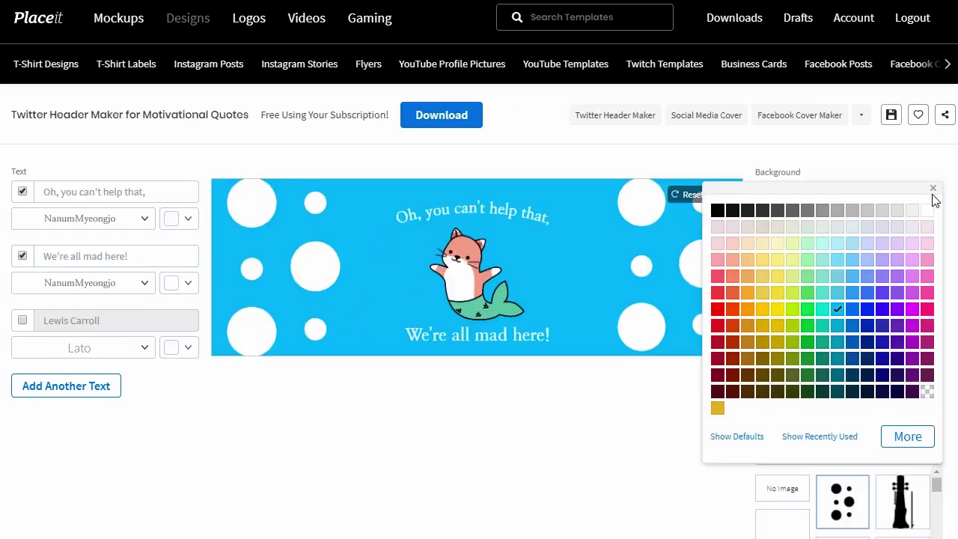
left_click(927, 243)
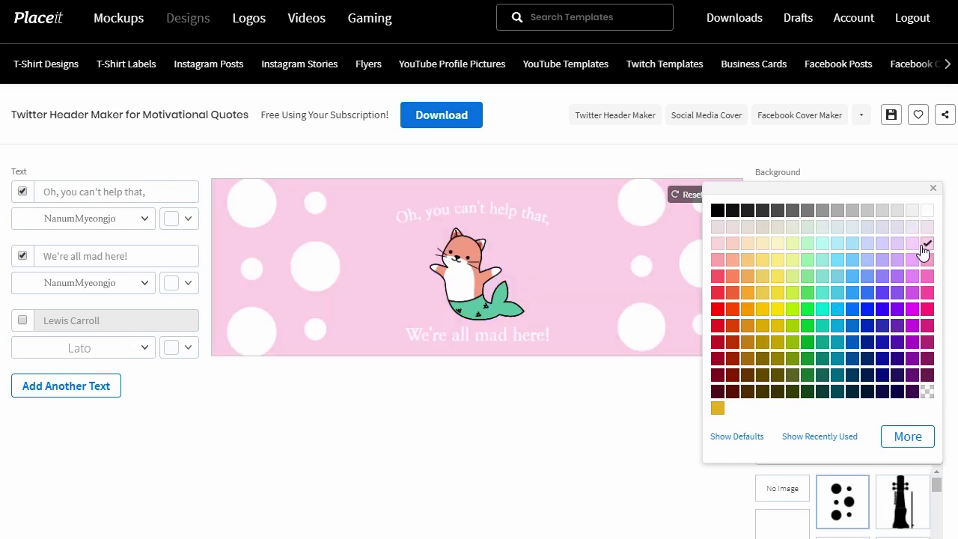
left_click(809, 292)
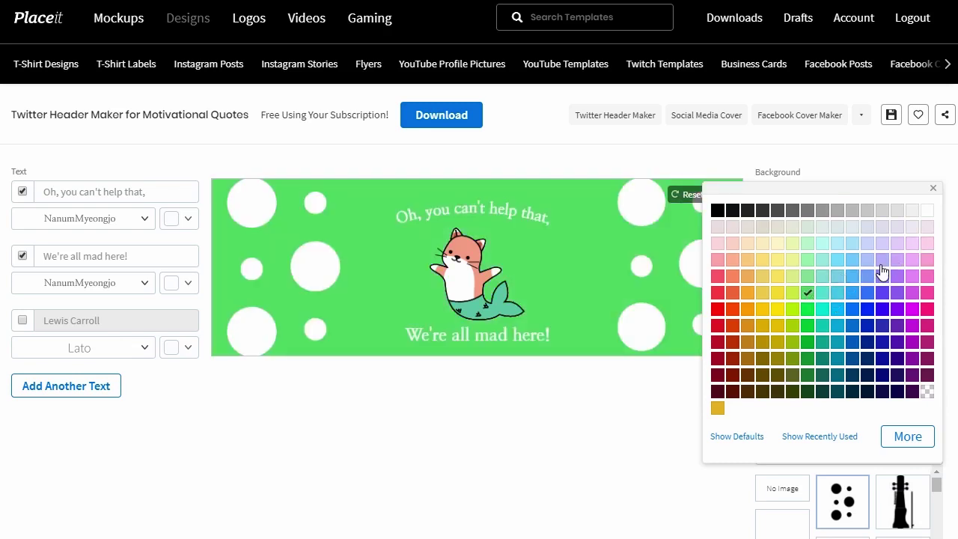
left_click(853, 260)
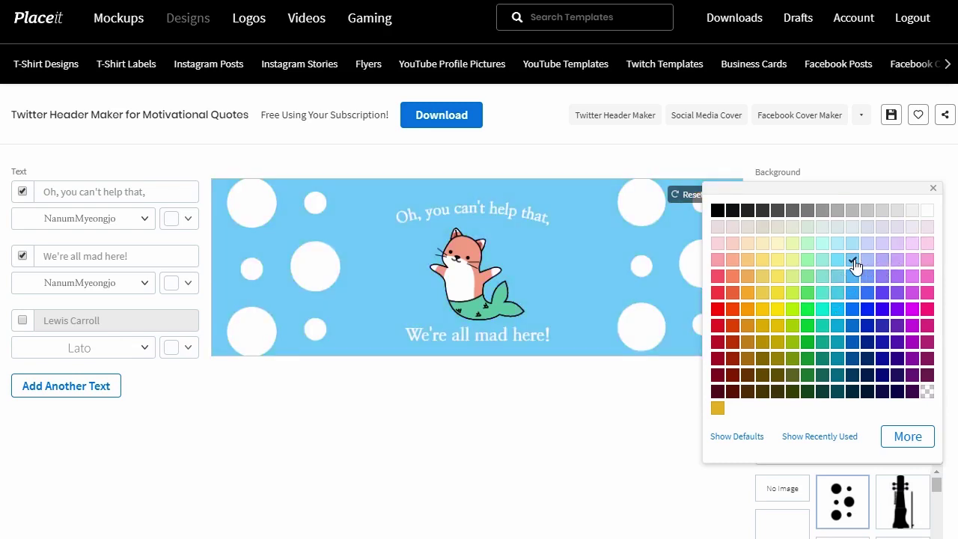
left_click(837, 245)
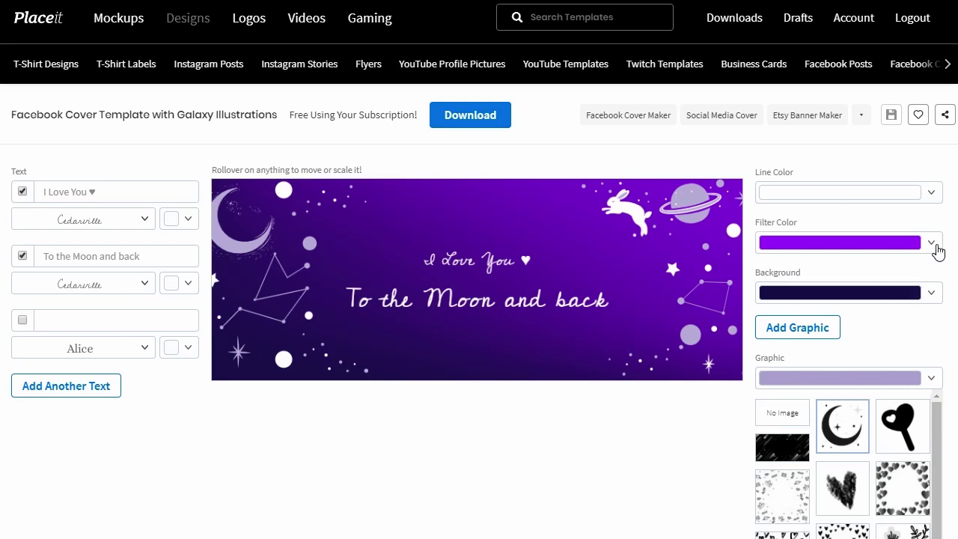
Step: Change the galaxy cover's filter colour to blue, yellow-green, then red
left_click(932, 244)
left_click(867, 345)
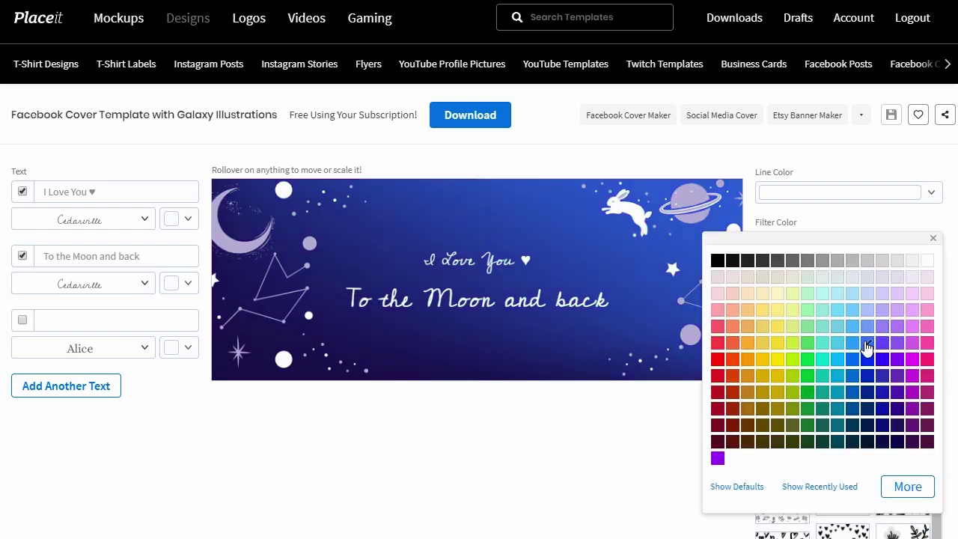
left_click(792, 344)
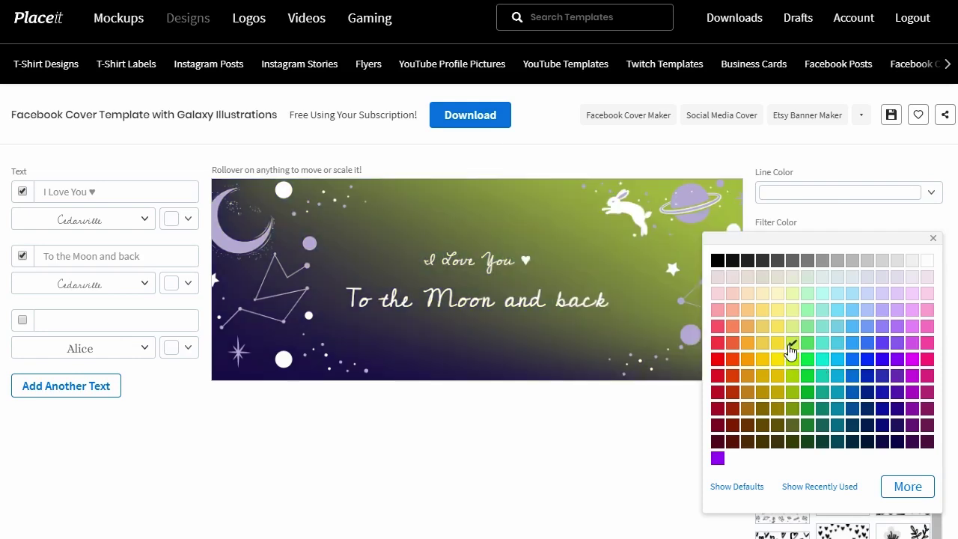
left_click(717, 376)
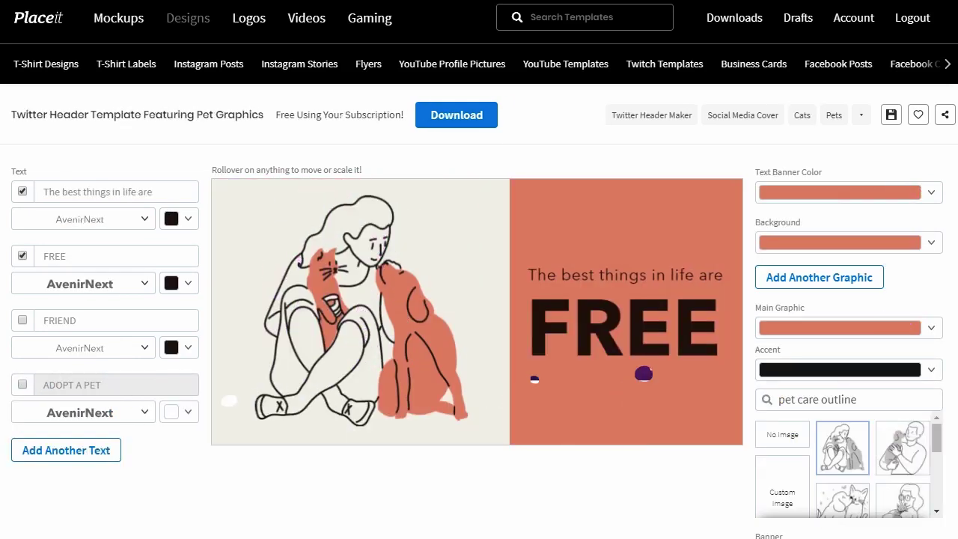
Step: Recolour the cat and dog graphics pink, then sky blue, and show the background colour swatches
left_click(927, 330)
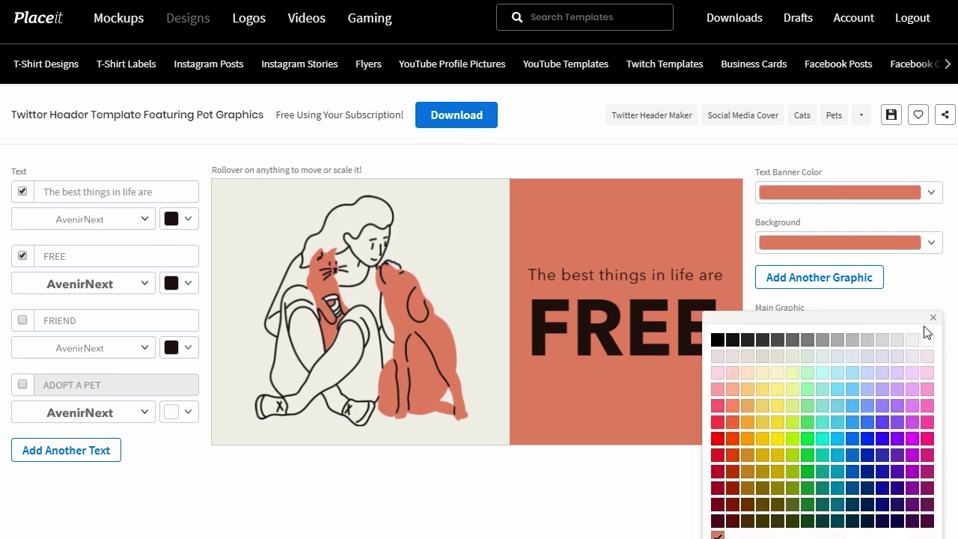
left_click(926, 406)
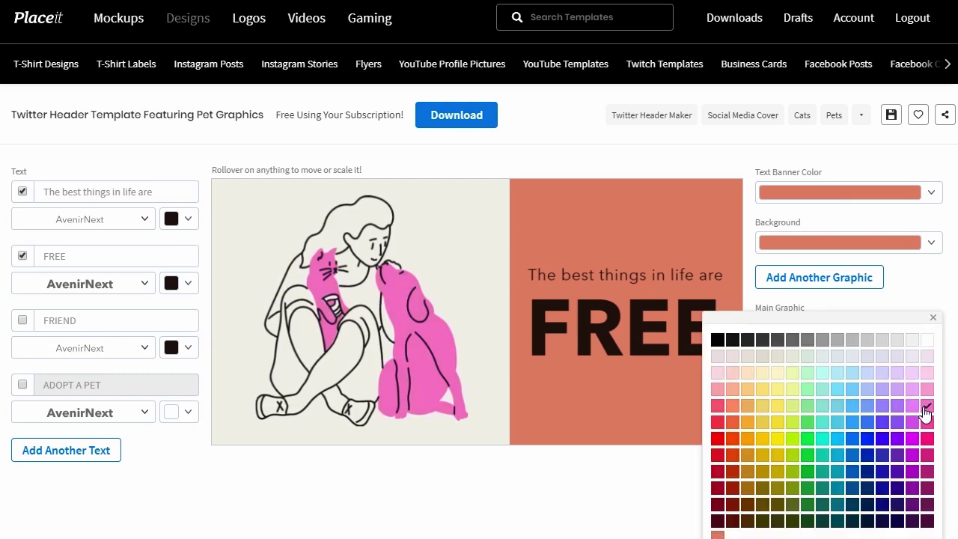
left_click(839, 440)
left_click(564, 488)
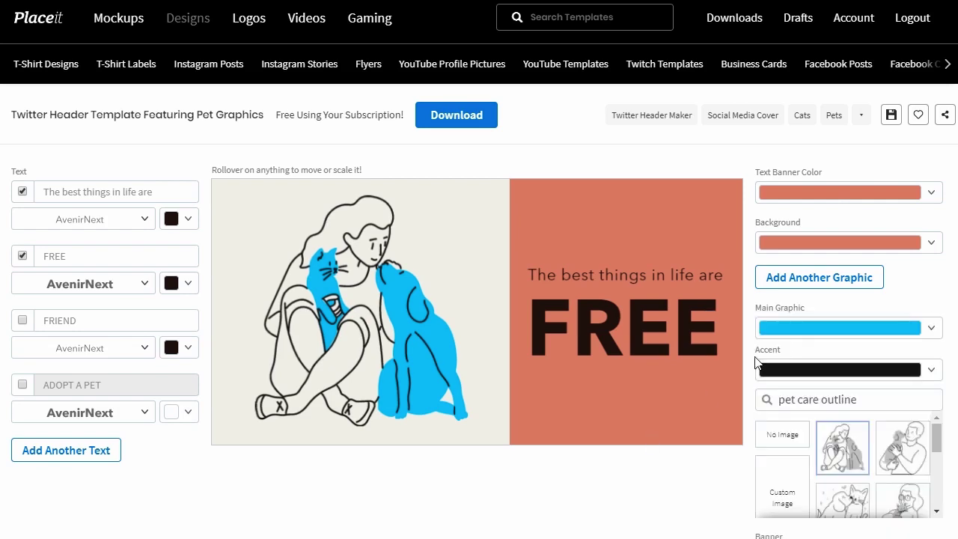
left_click(904, 247)
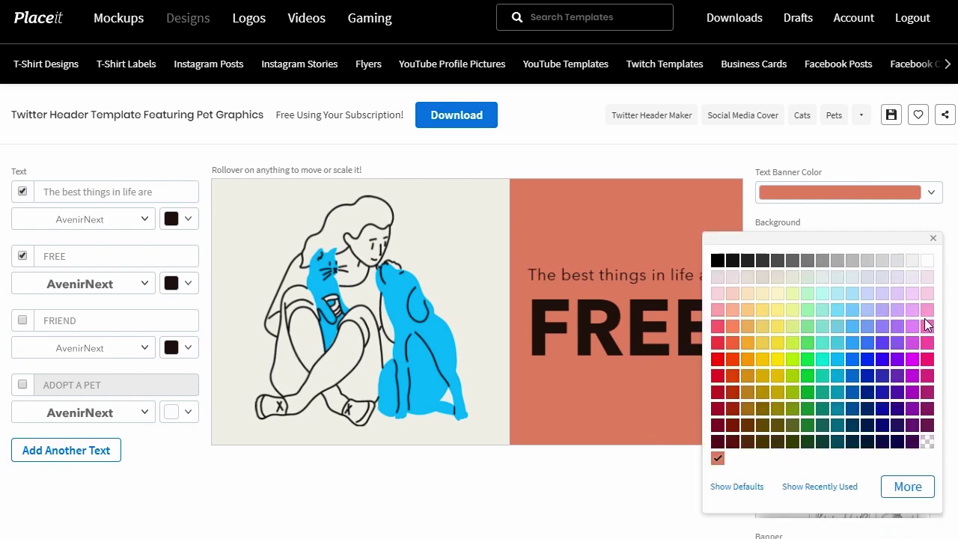